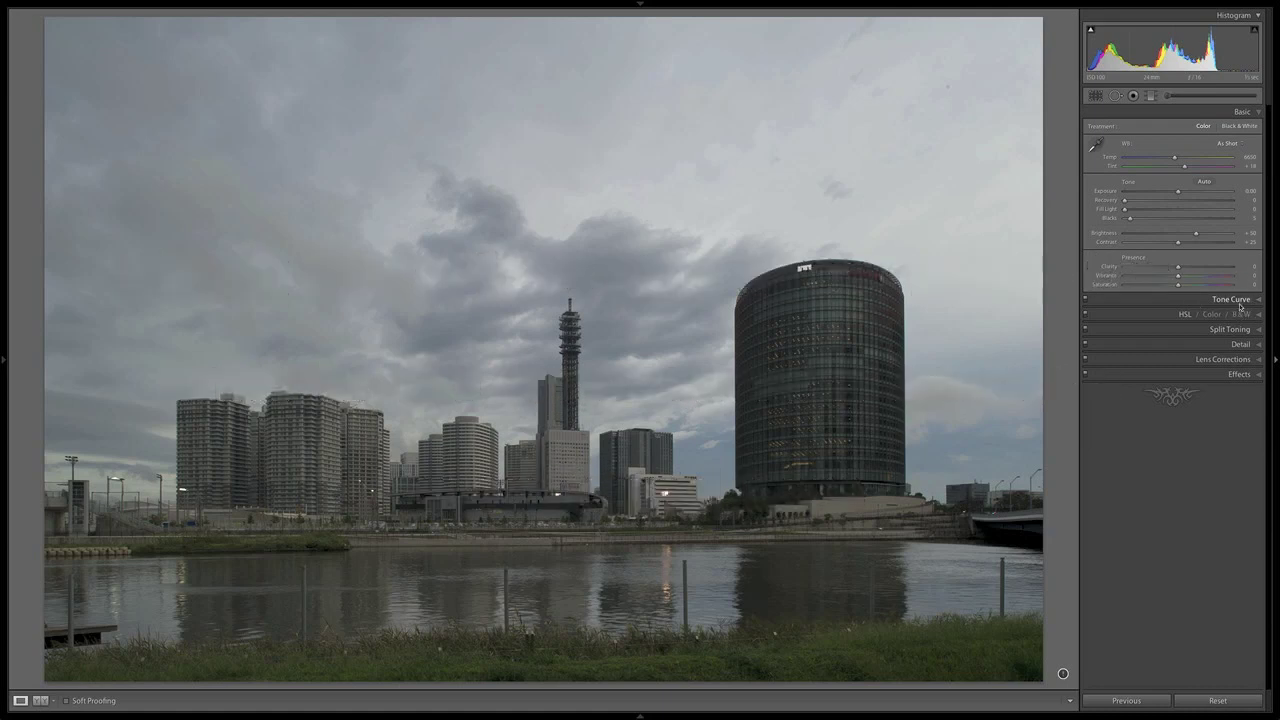
Apply the Spot Removal point curve preset in the Tone Curve panel and drag a curve point upward
click(1238, 300)
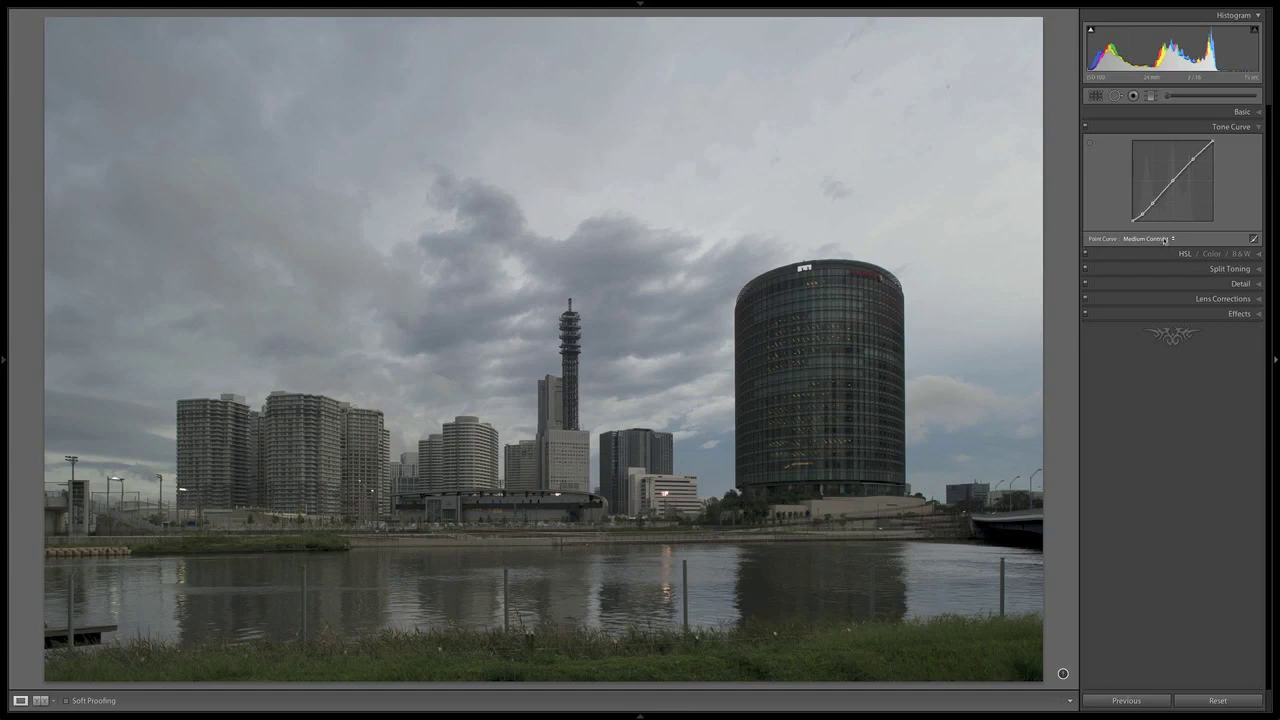
click(1164, 240)
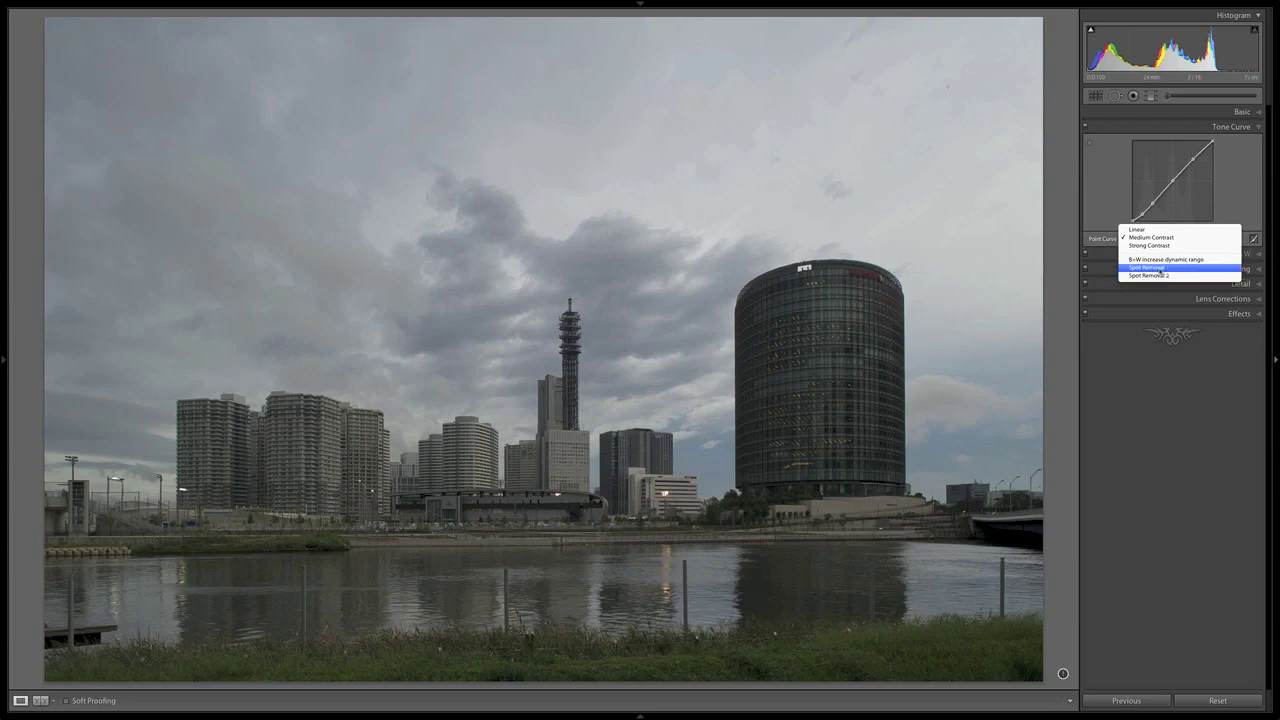
click(1161, 268)
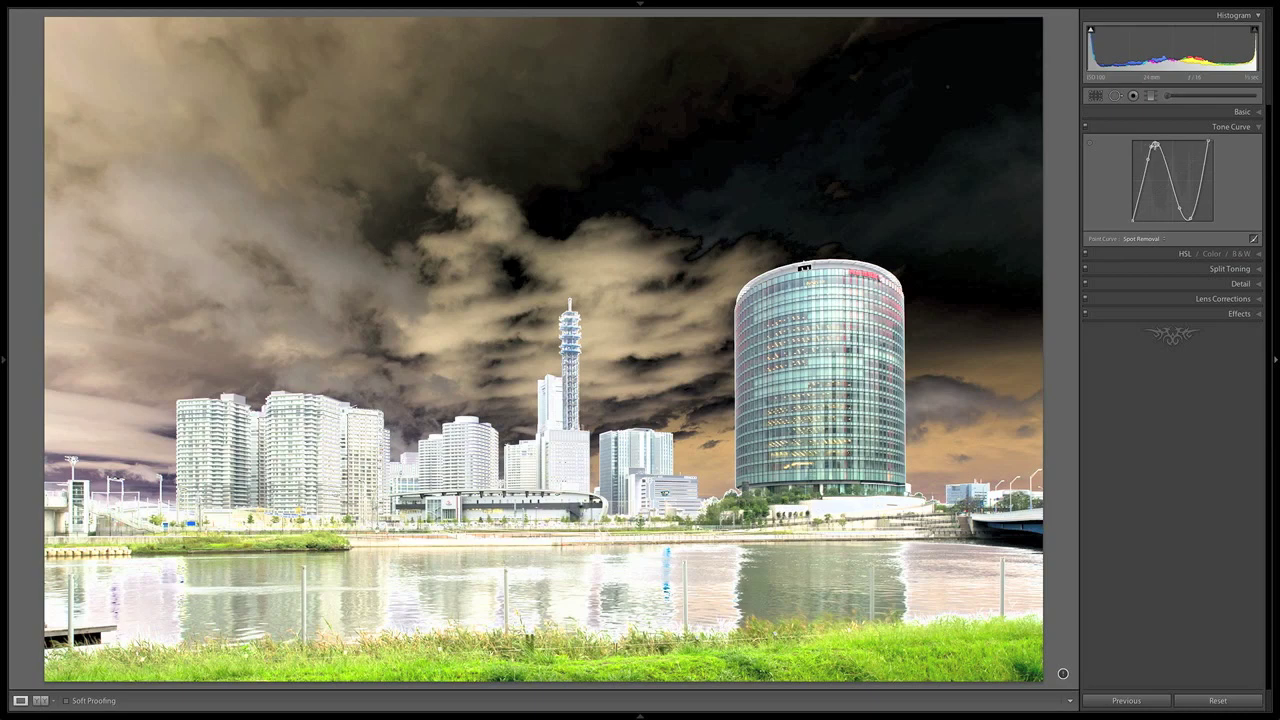
drag(1168, 189, 1154, 144)
Switch the point curve to the Spot Removal 2 preset, banding the skyline in psychedelic colours
click(1138, 240)
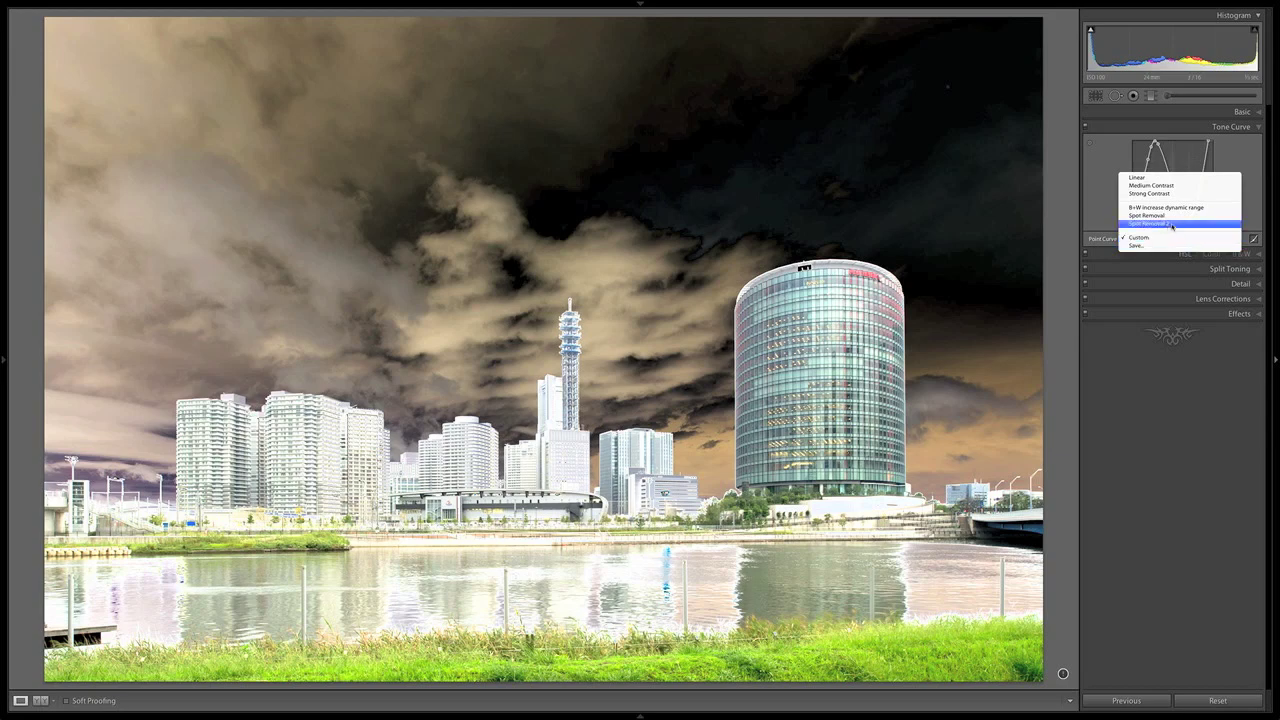
click(1173, 224)
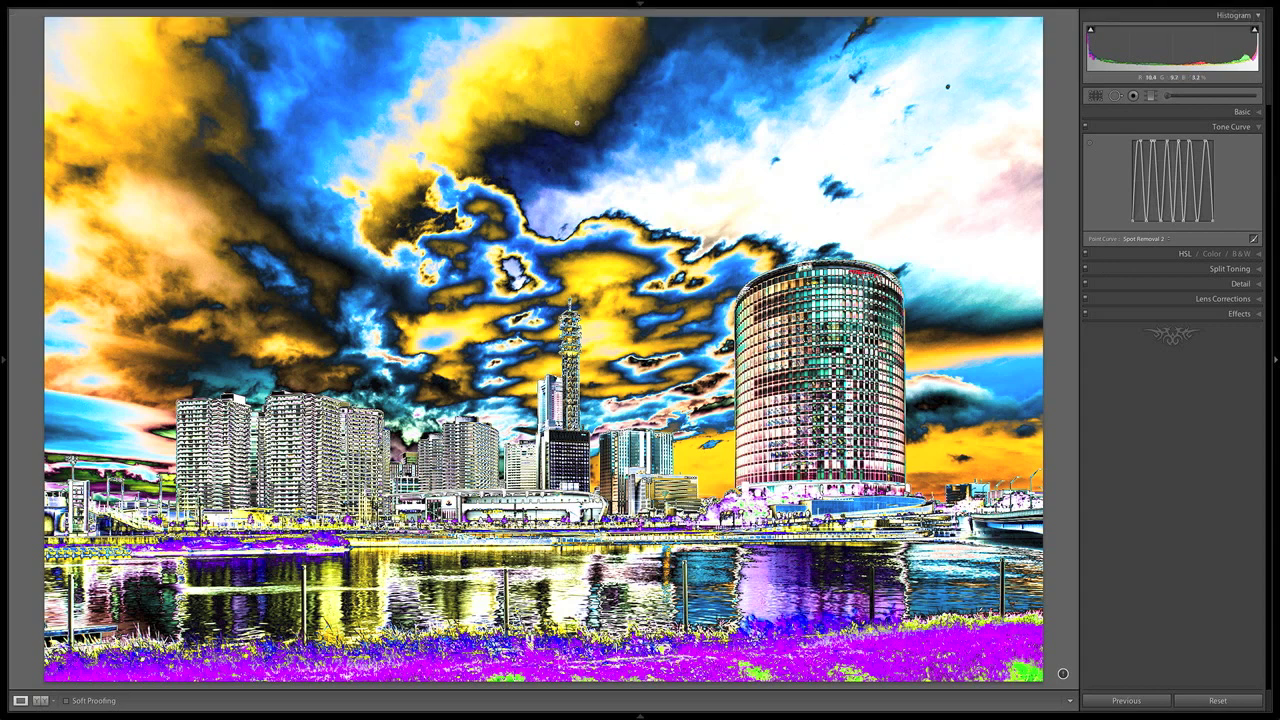
Zoom to 1:1 on the sky above the round tower and pan across it to spot dust specks
click(945, 121)
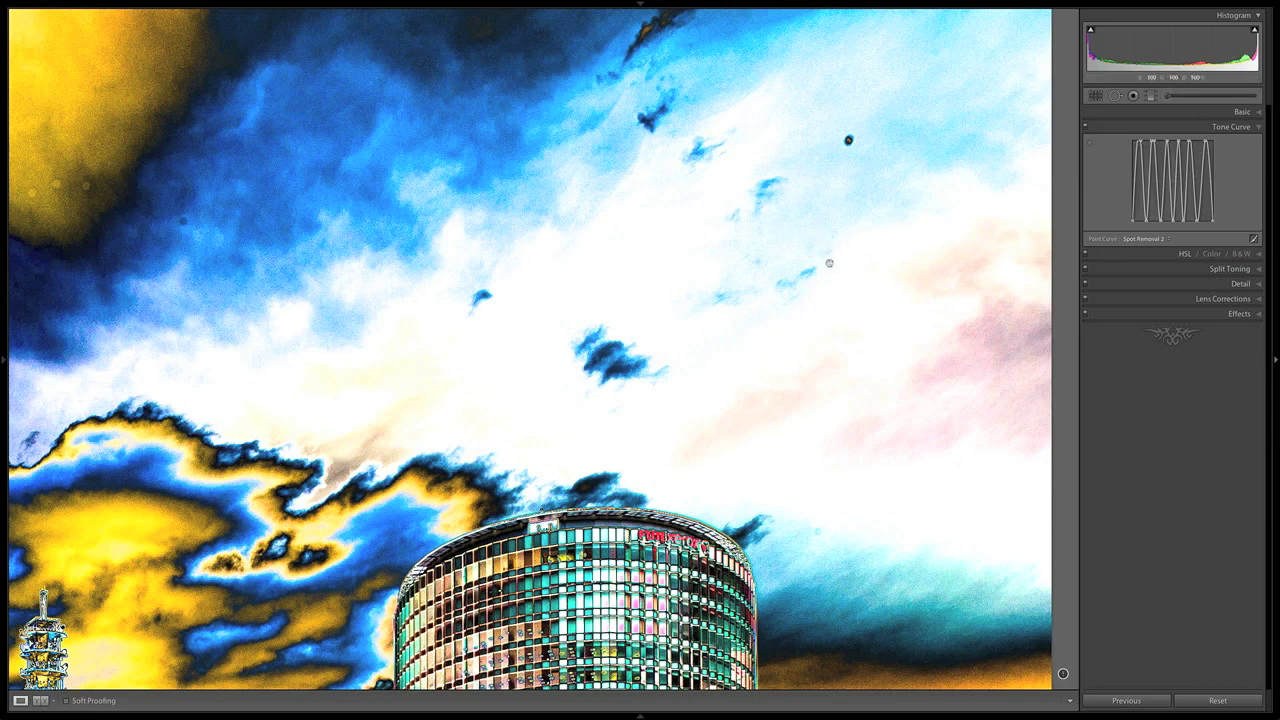
drag(790, 275, 835, 257)
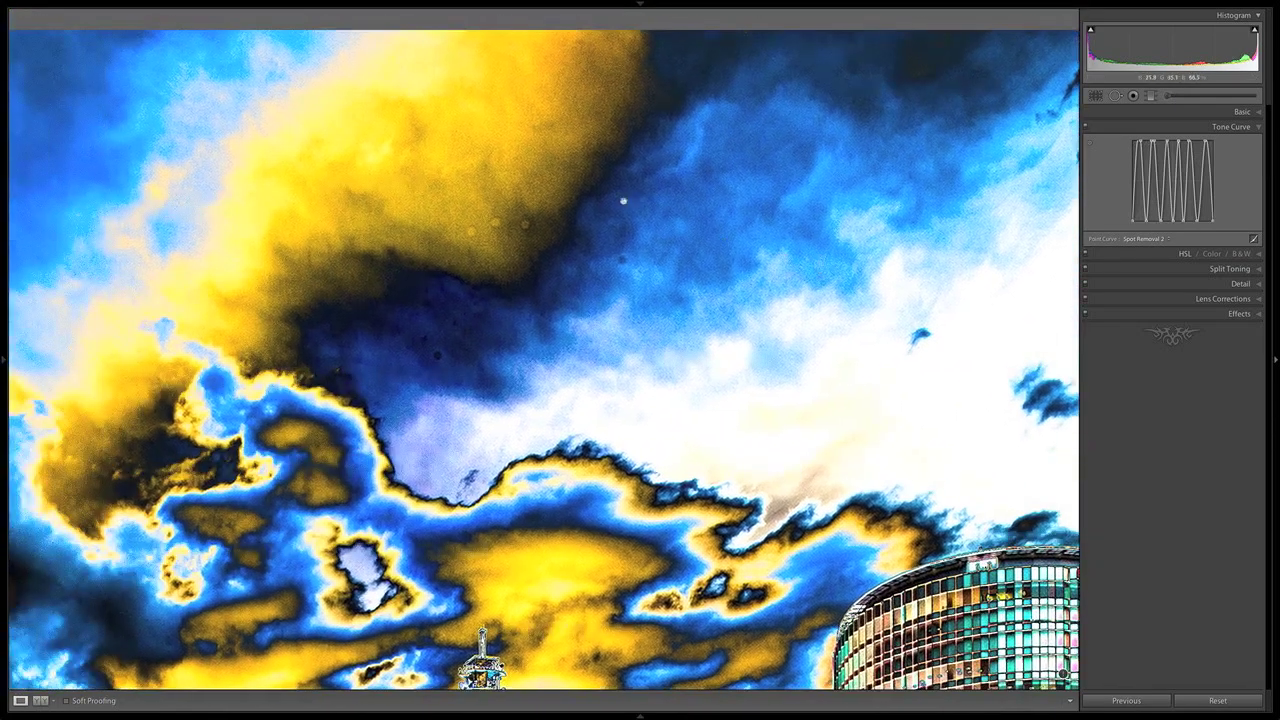
middle_click(729, 187)
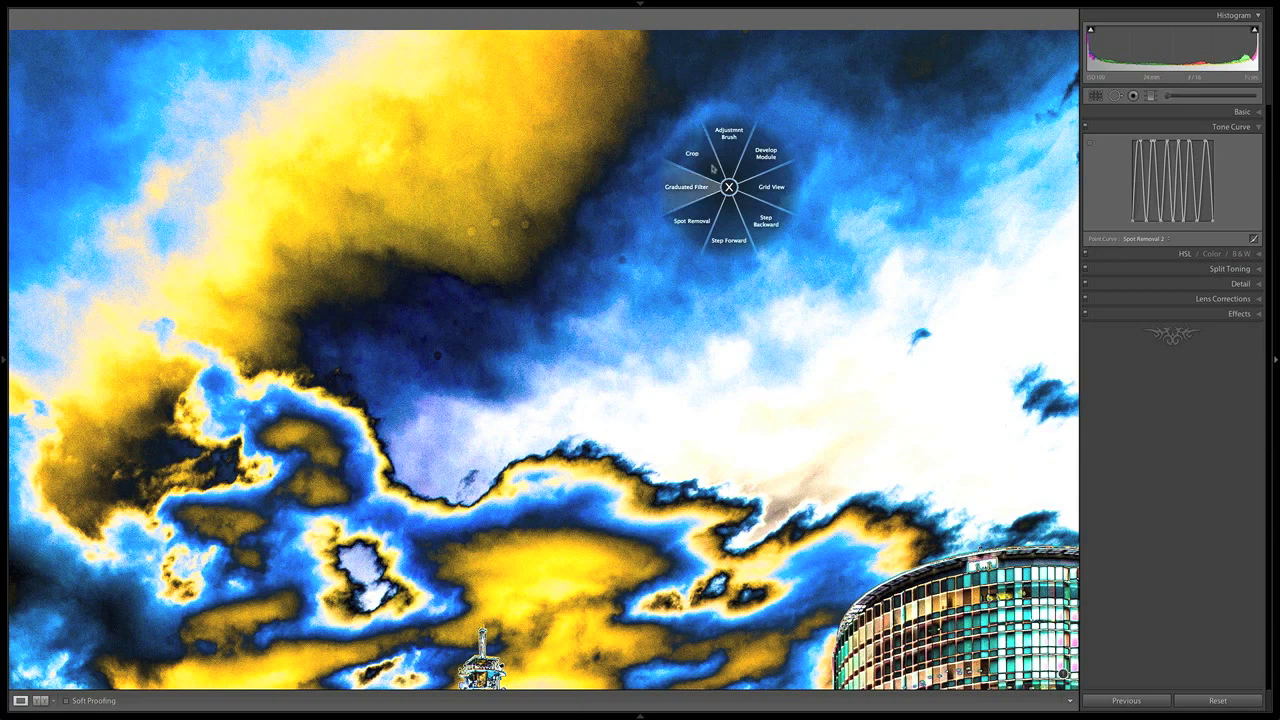
Clone out two dust specks in the sky with Spot Removal, recheck an earlier spot, and zoom out
click(691, 220)
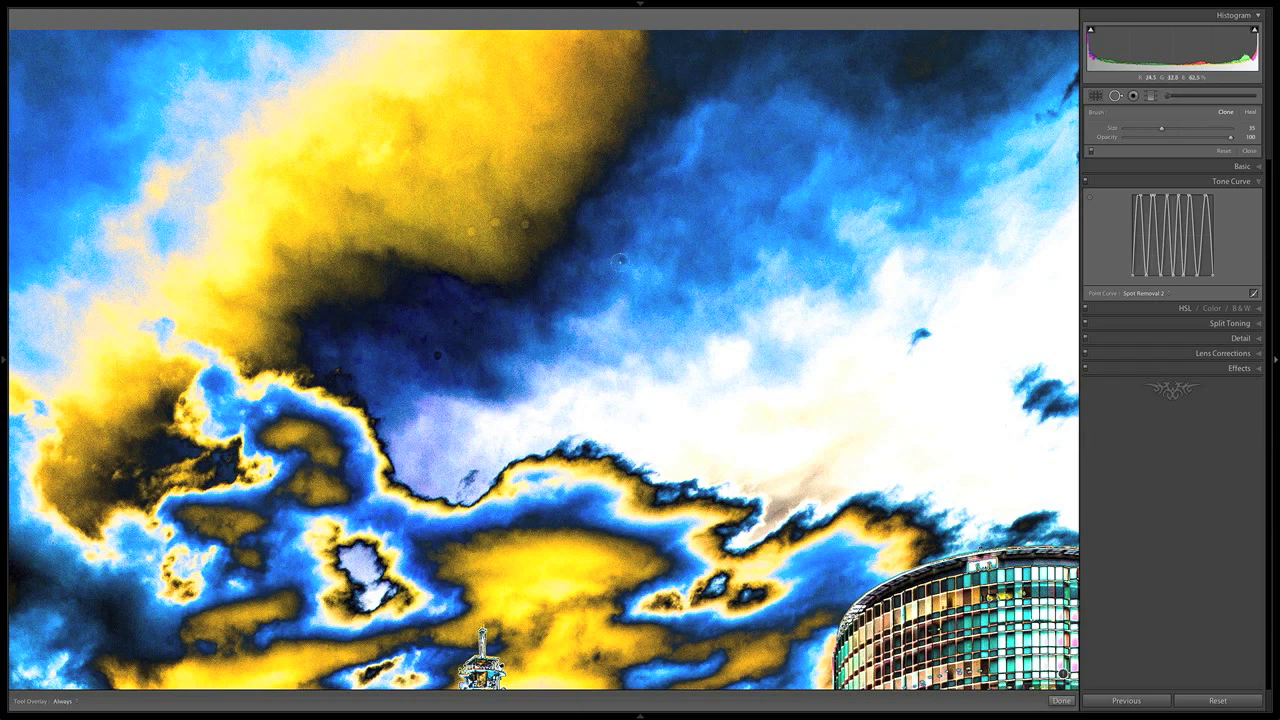
click(621, 260)
click(523, 224)
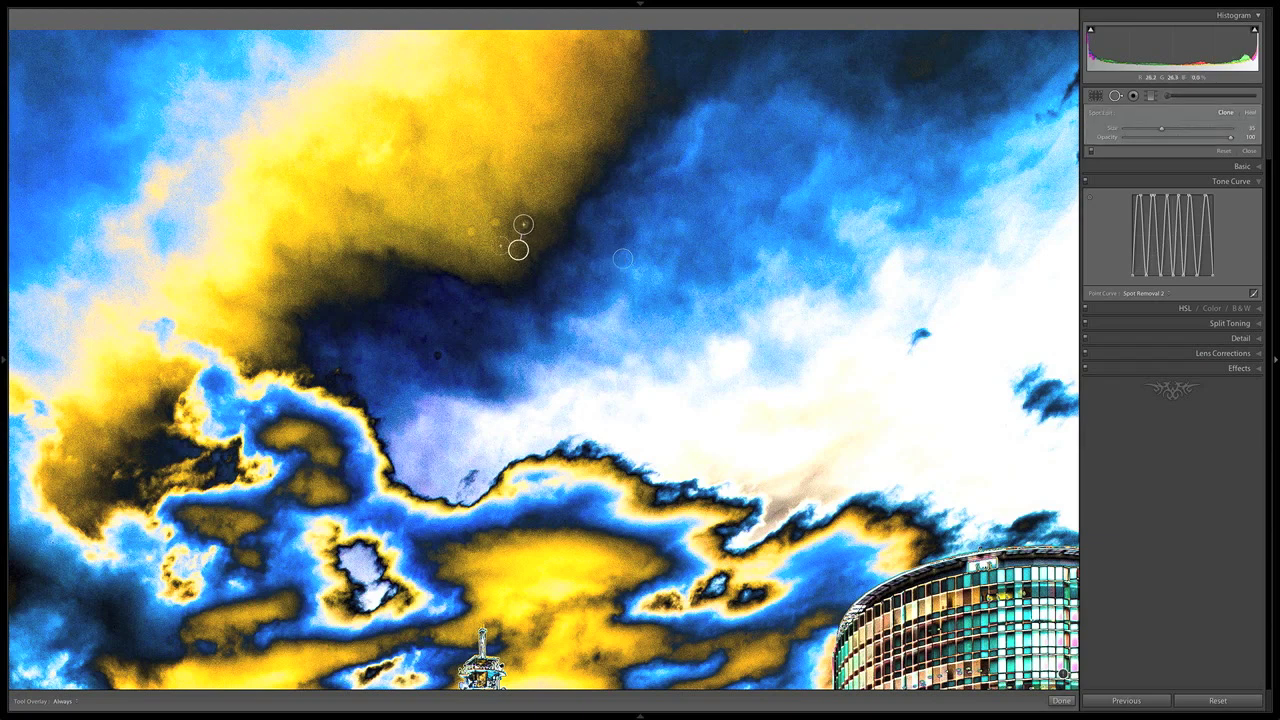
click(474, 240)
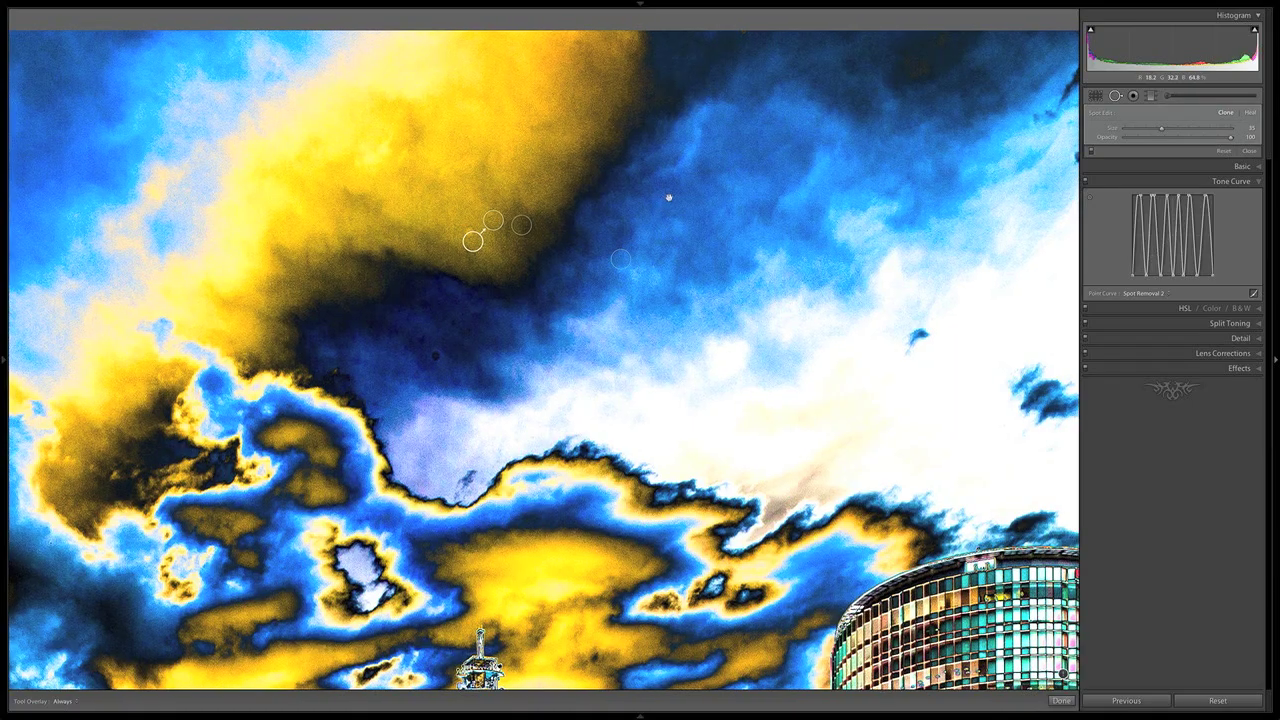
key(z)
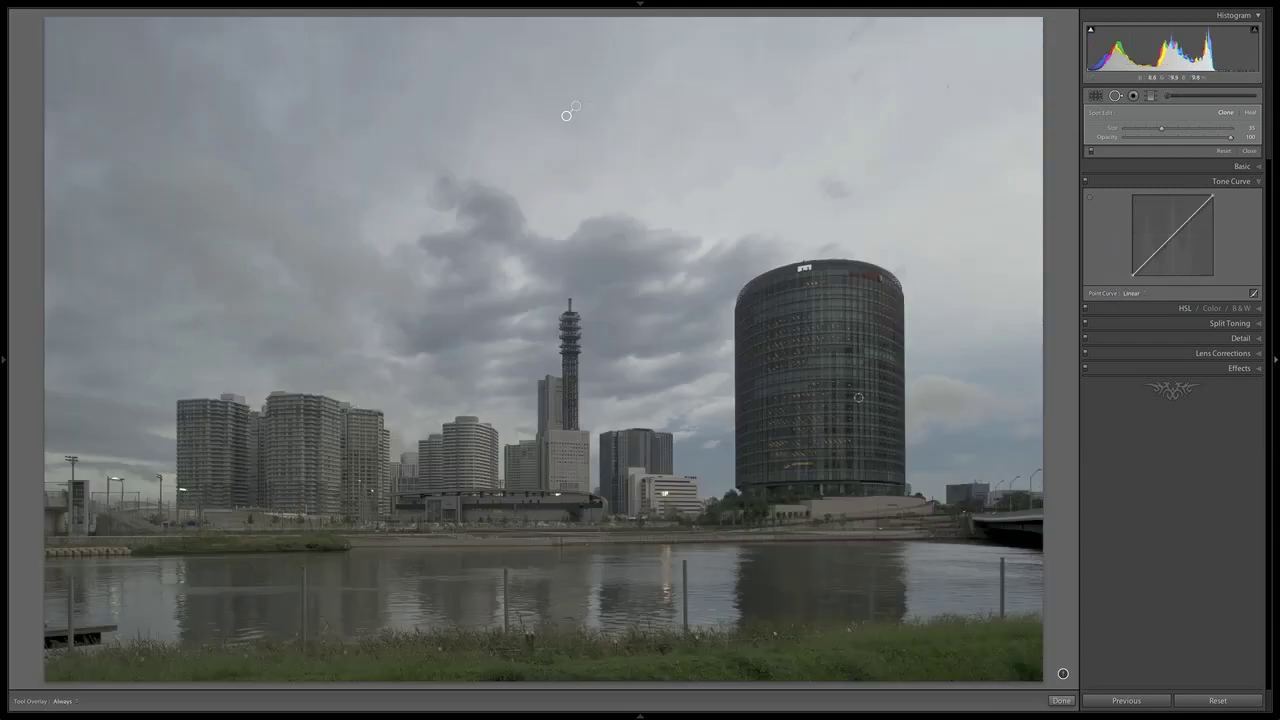
Switch to the Library grid view with G
key(g)
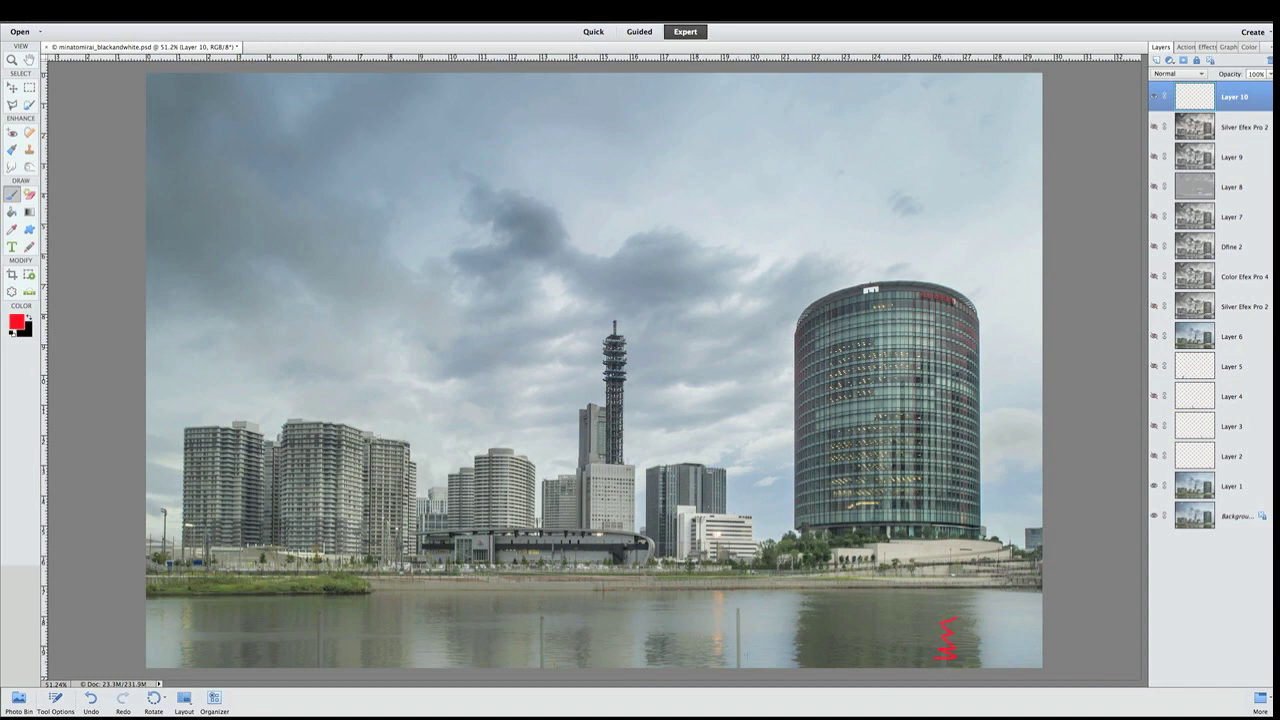
Paint red strokes over three pole reflections on the water, then undo them
drag(736, 667, 745, 597)
drag(545, 667, 548, 610)
drag(307, 657, 321, 643)
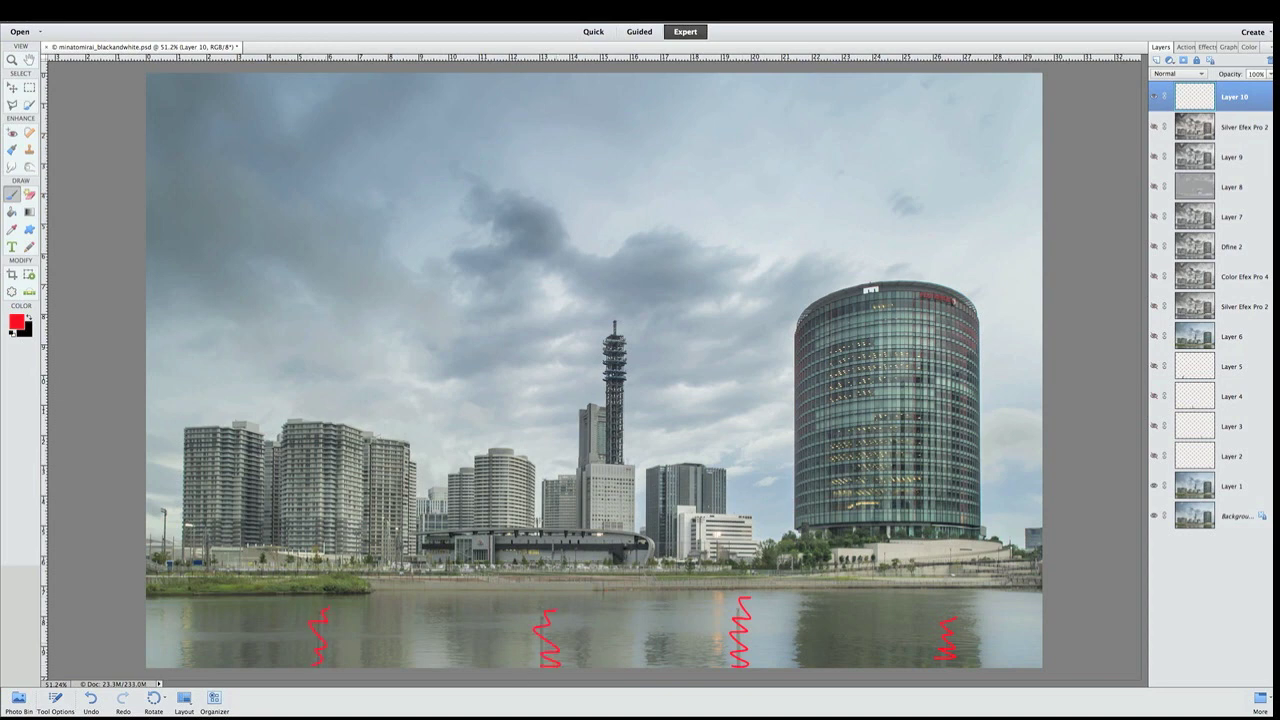
key(ctrl+z)
key(ctrl+z)
key(ctrl+z)
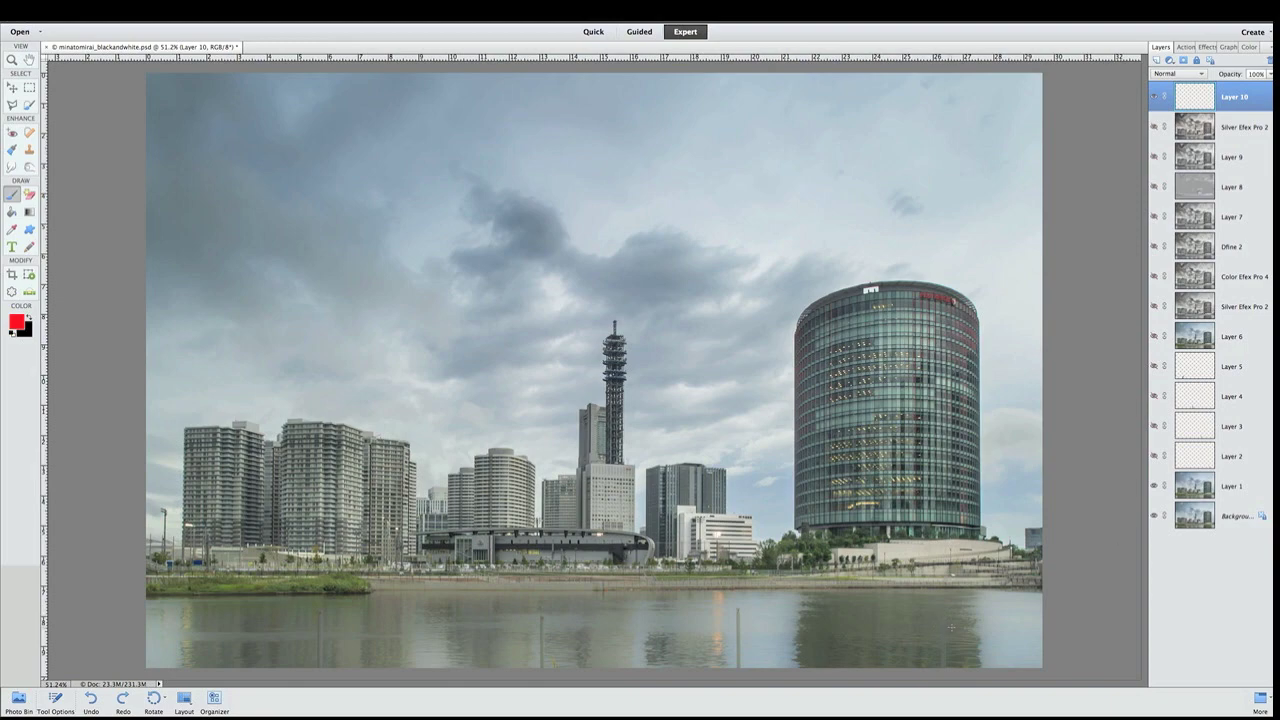
key(ctrl+equal)
Pan across the waterfront and turn on the Layer 4 and Layer 5 pole retouches
scroll(964, 564, down, 2)
scroll(964, 564, right, 2)
scroll(577, 367, down, 3)
scroll(577, 367, right, 3)
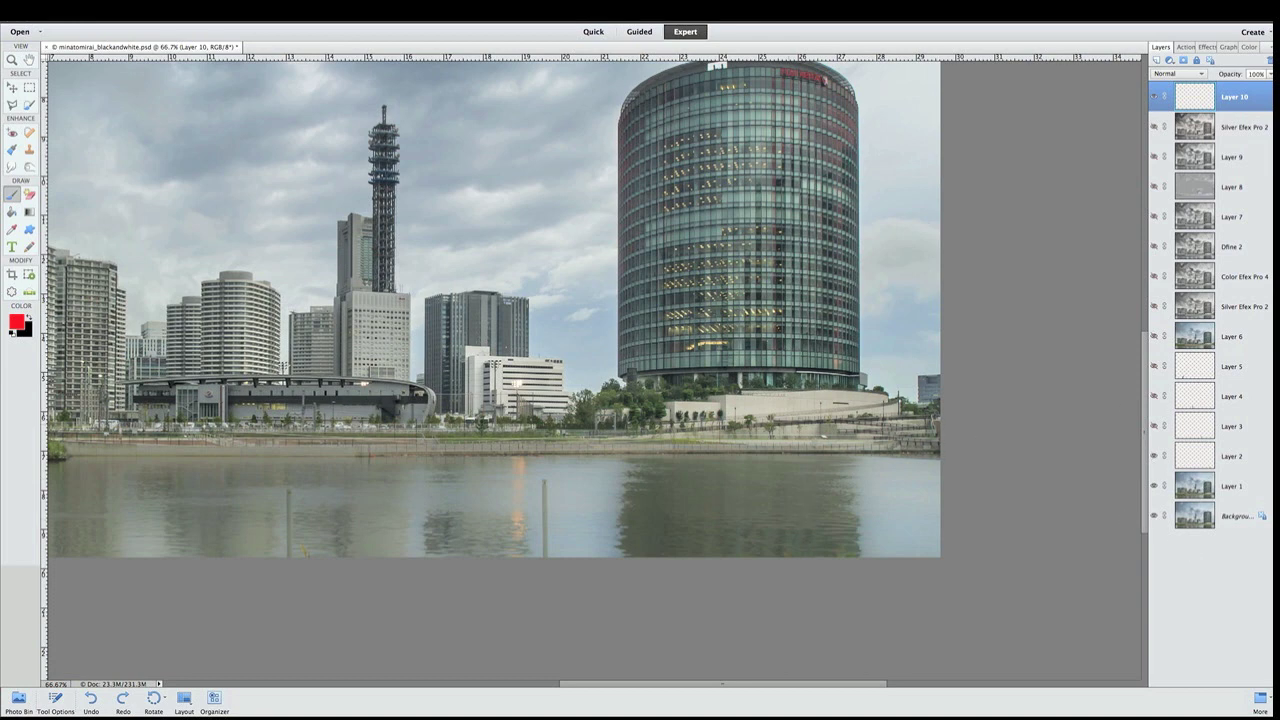
scroll(594, 320, left, 5)
scroll(594, 320, down, 1)
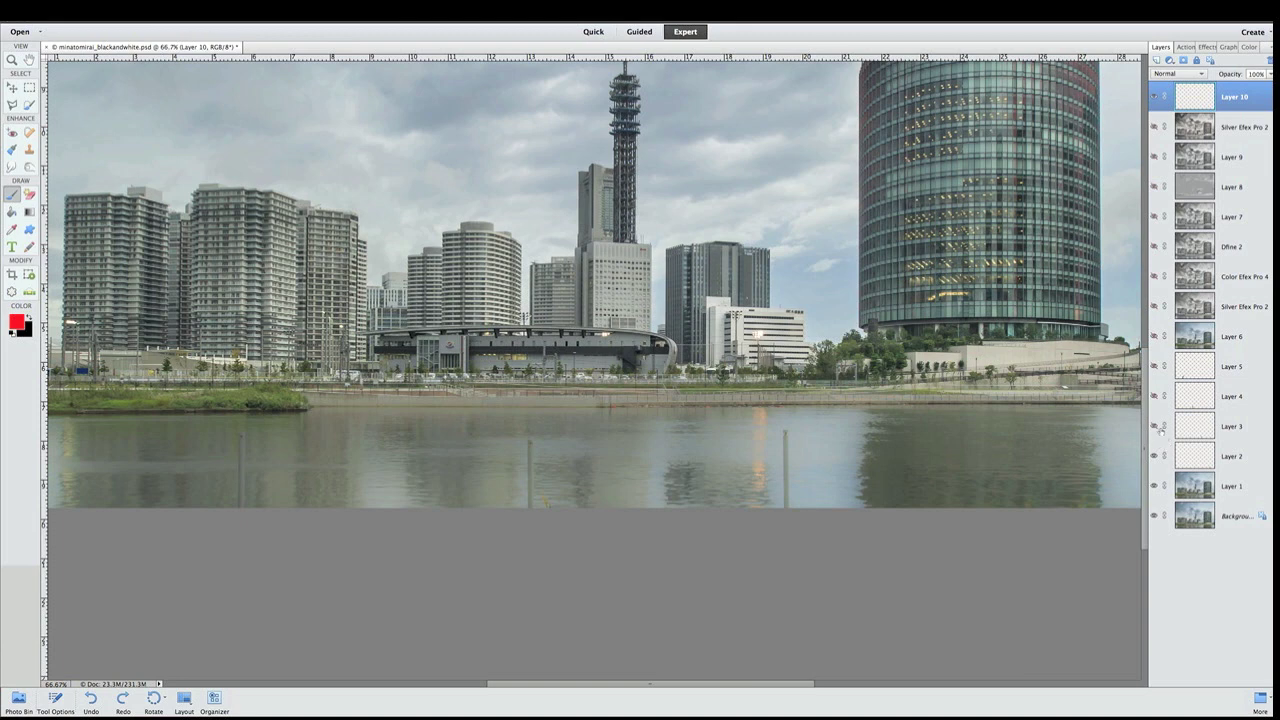
scroll(830, 435, left, 5)
scroll(830, 435, down, 1)
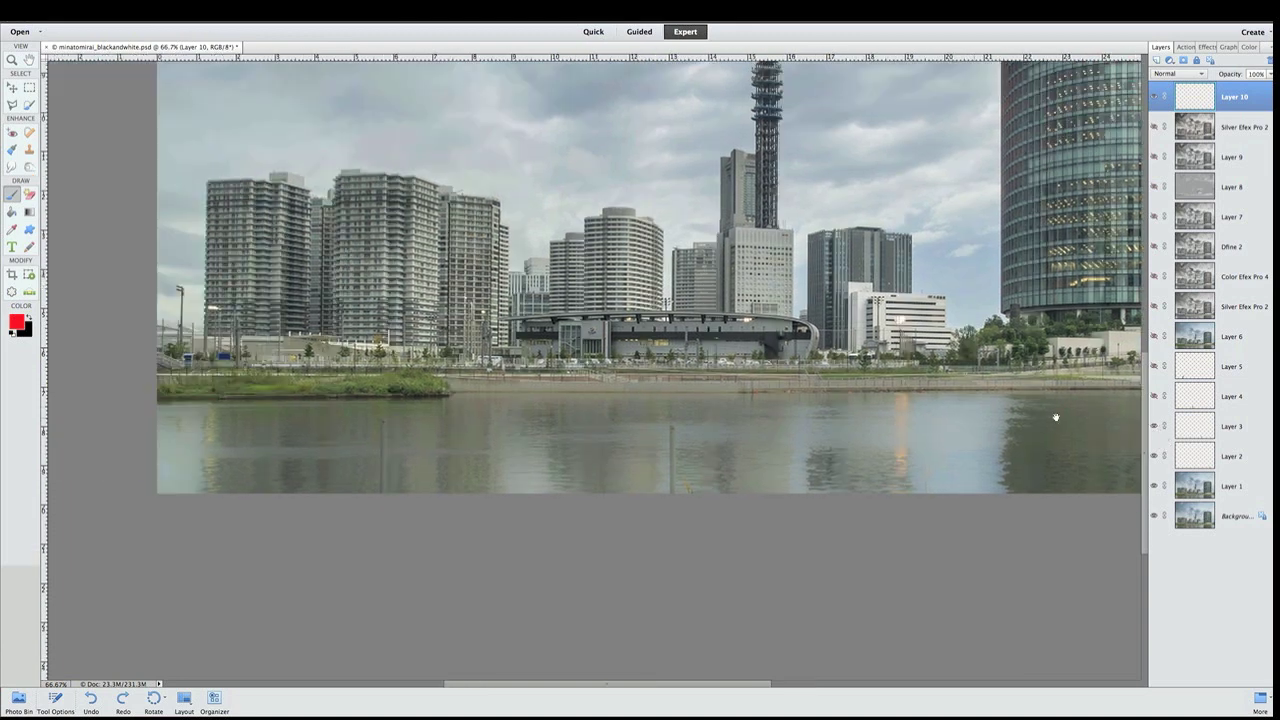
click(1156, 400)
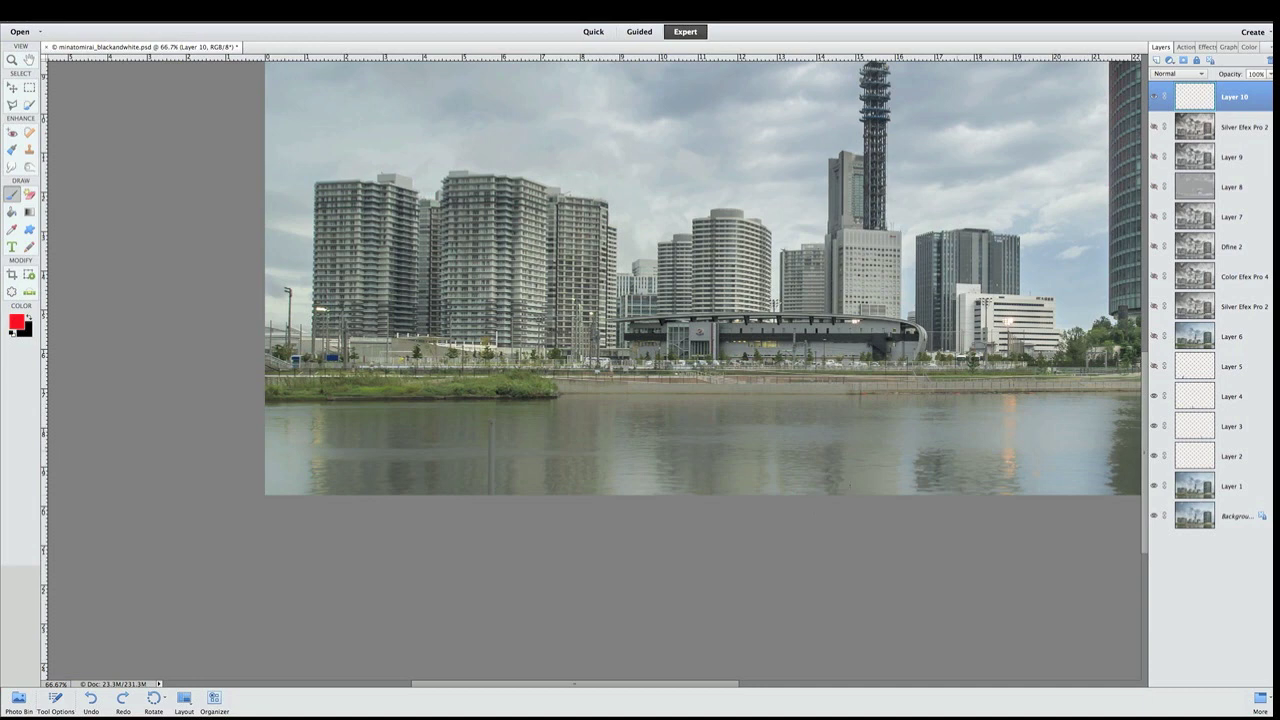
click(1155, 367)
Toggle the pole-removal Layers 2 through 5 while panning along the water
scroll(938, 446, right, 5)
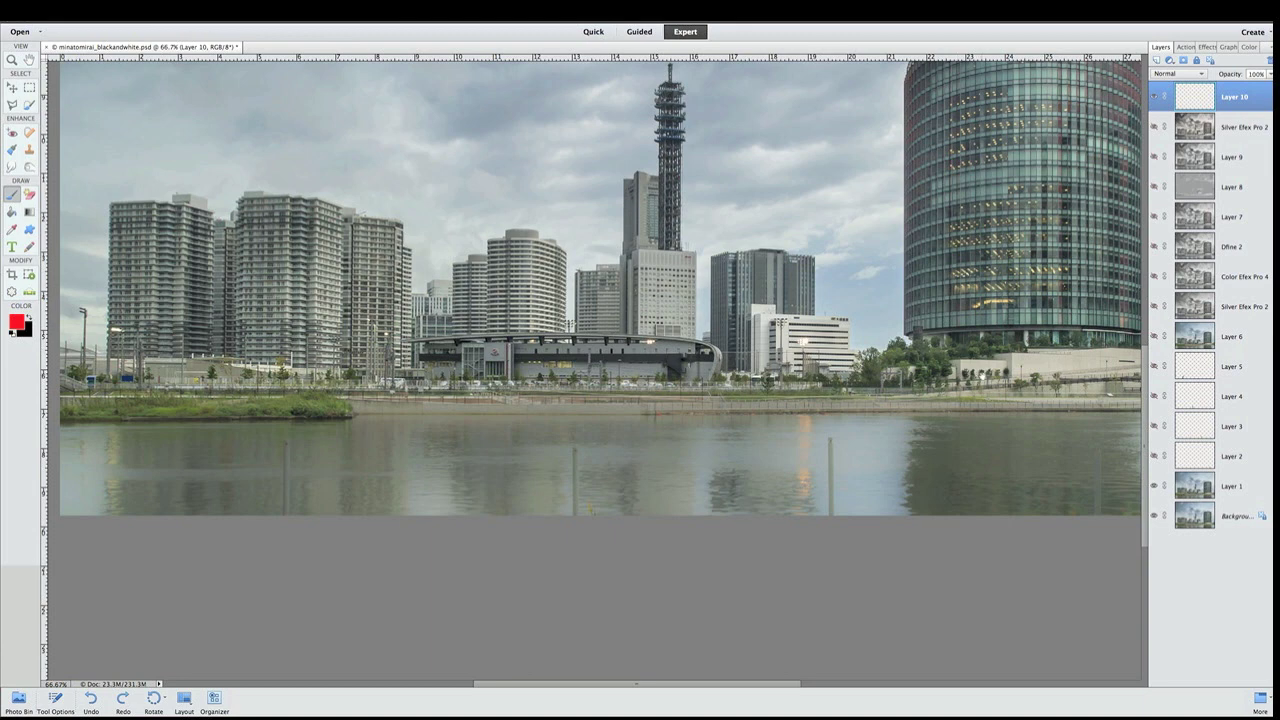
scroll(980, 378, right, 1)
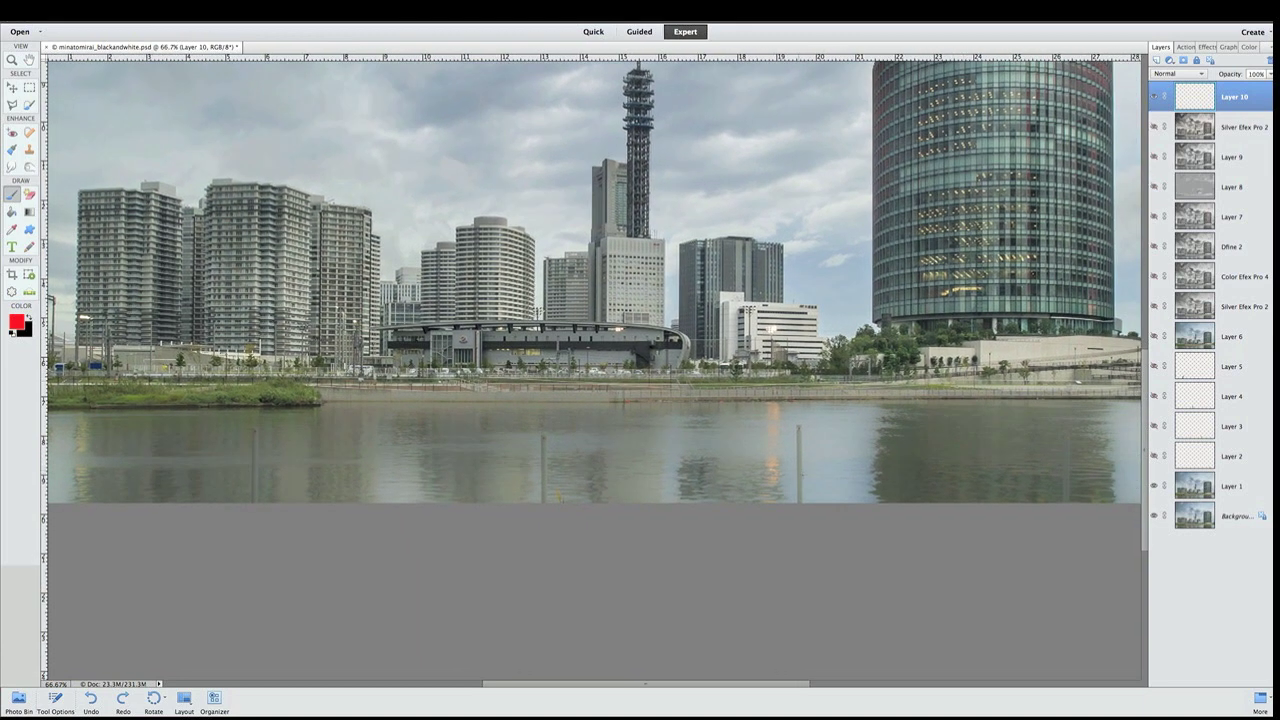
scroll(899, 397, down, 2)
scroll(899, 397, right, 5)
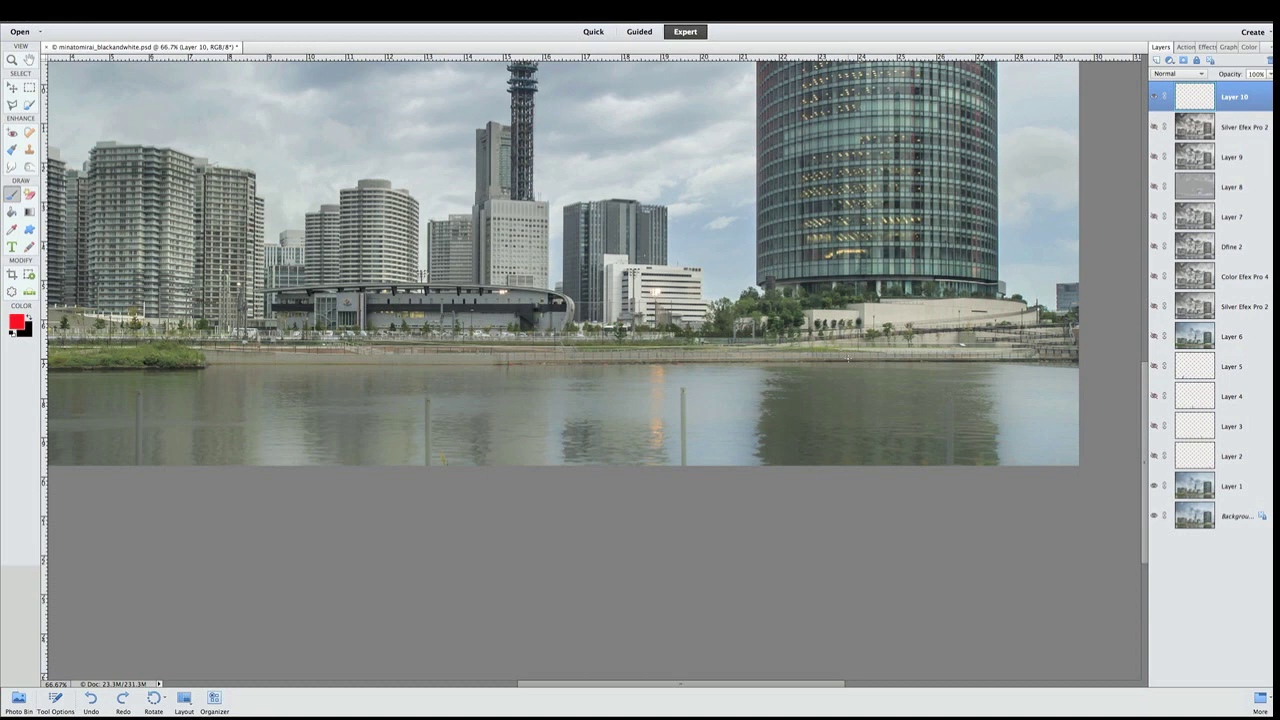
scroll(828, 374, right, 3)
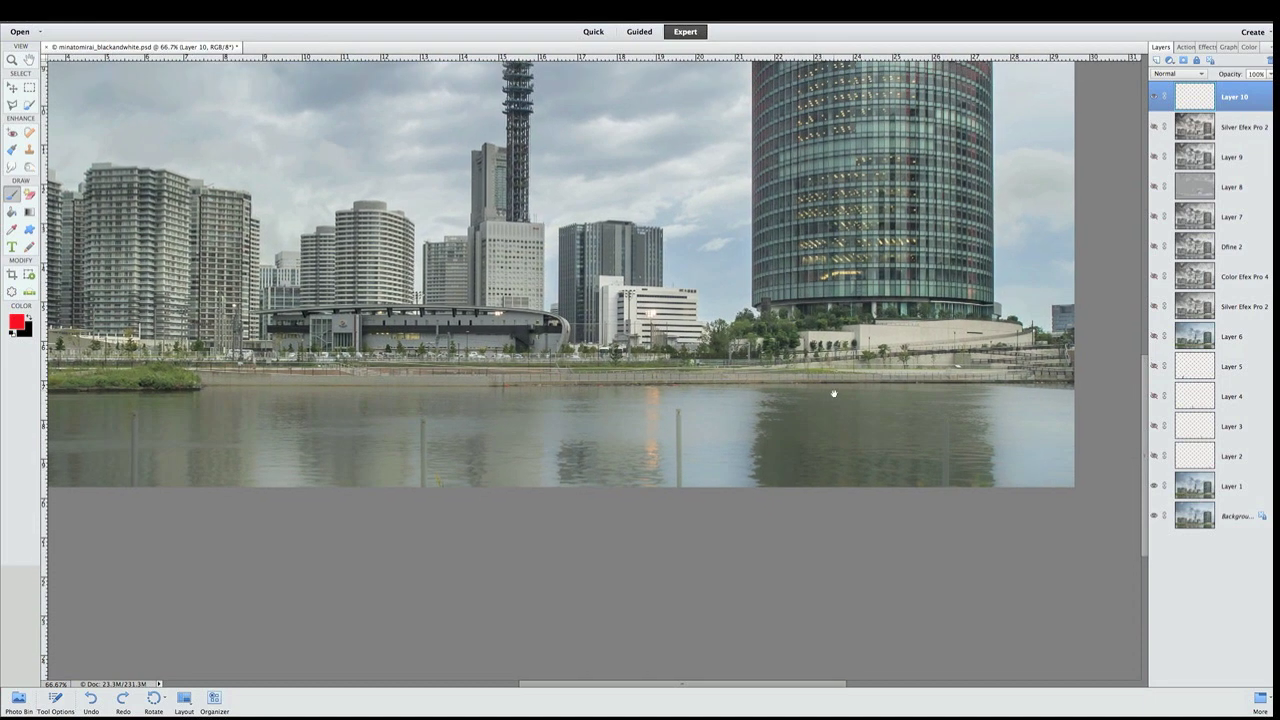
click(1155, 456)
click(1155, 426)
click(1155, 396)
click(1155, 366)
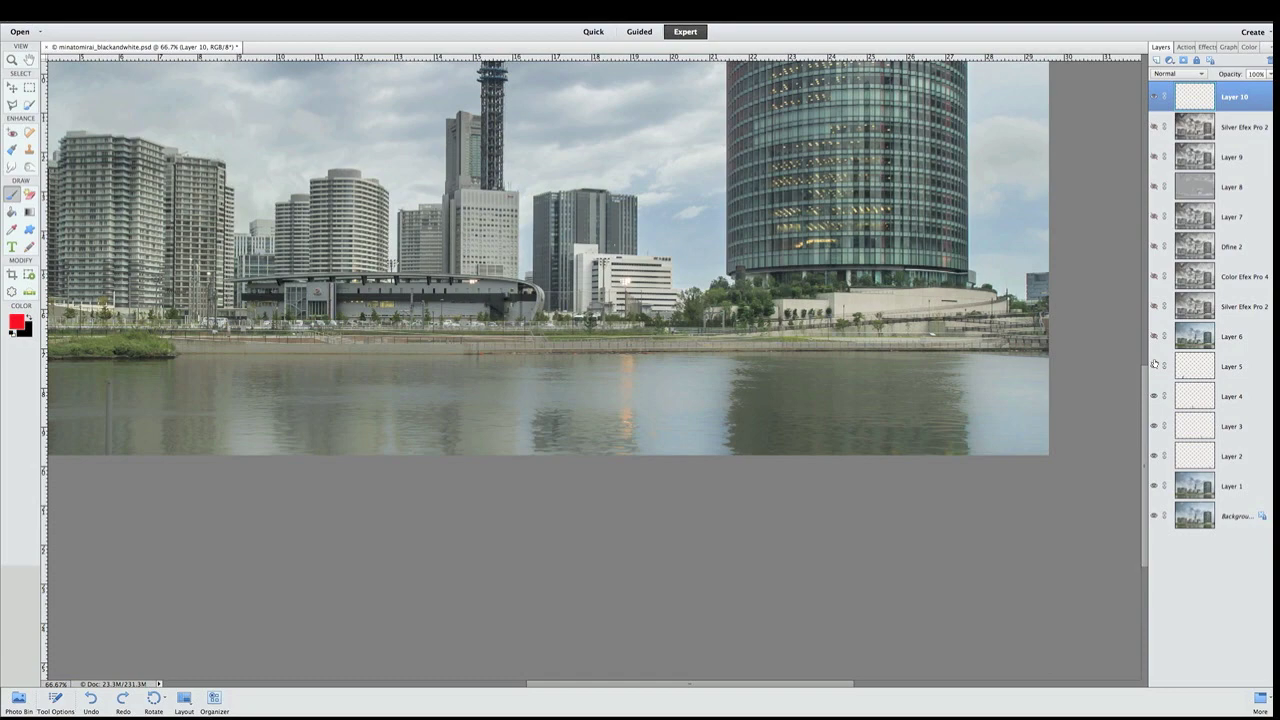
Zoom out to 50% so the whole Minato Mirai skyline fits the window
scroll(960, 372, left, 5)
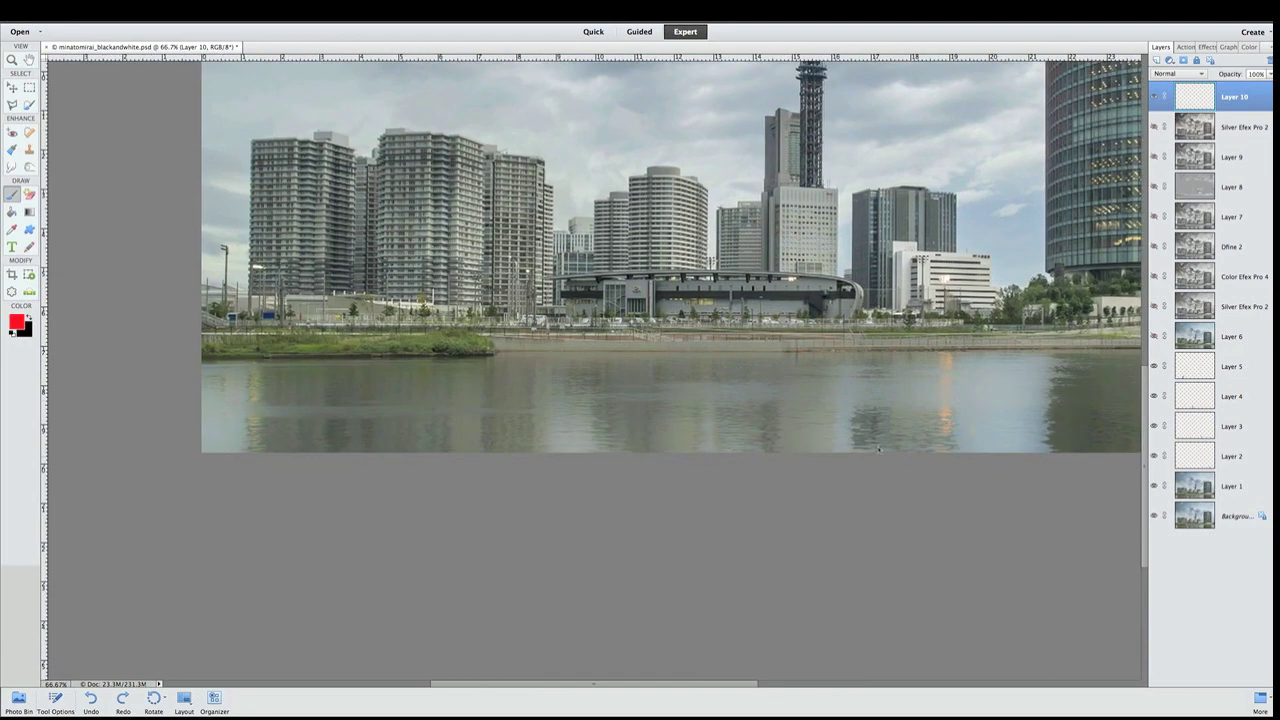
scroll(906, 364, right, 2)
scroll(906, 364, up, 2)
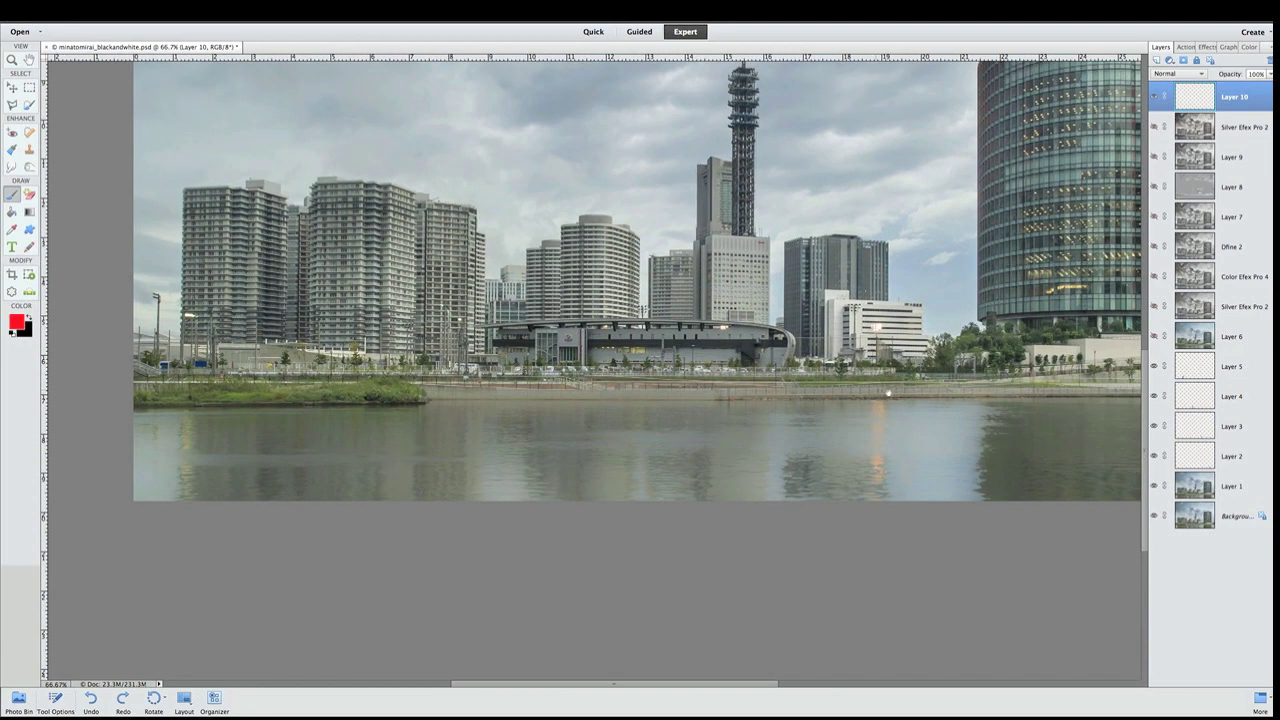
scroll(960, 356, up, 1)
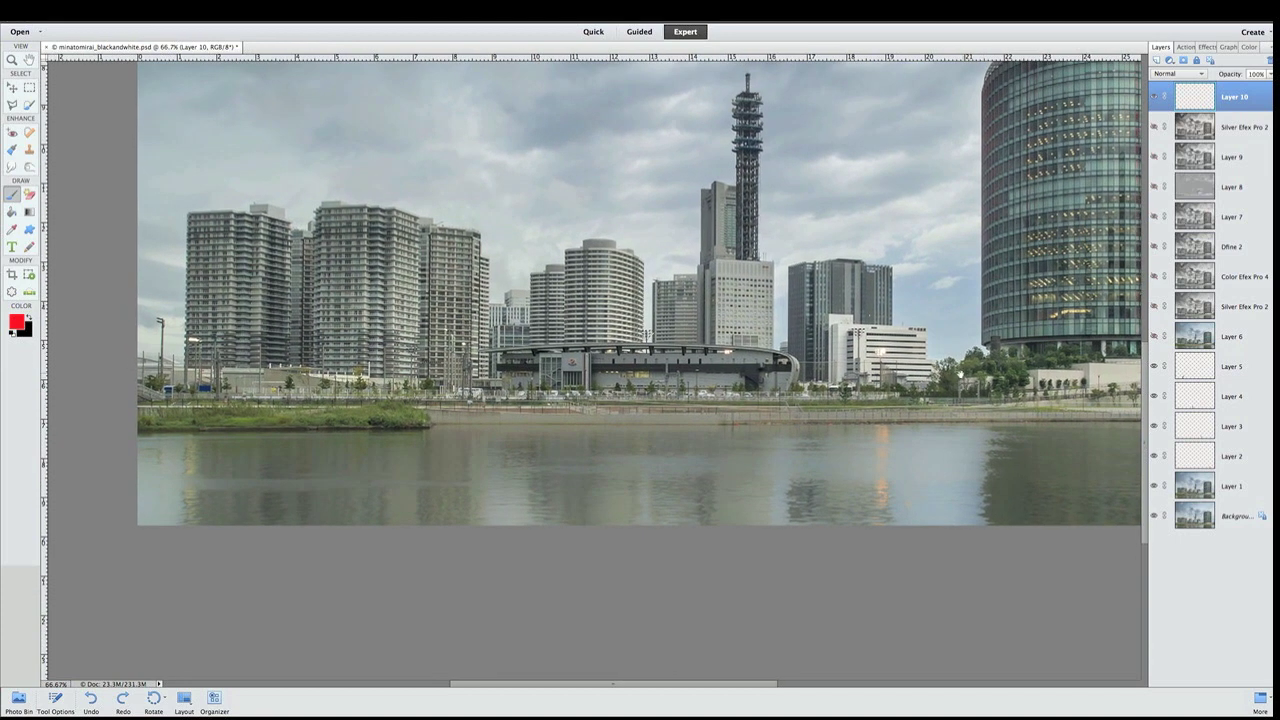
scroll(958, 440, right, 3)
scroll(958, 440, up, 2)
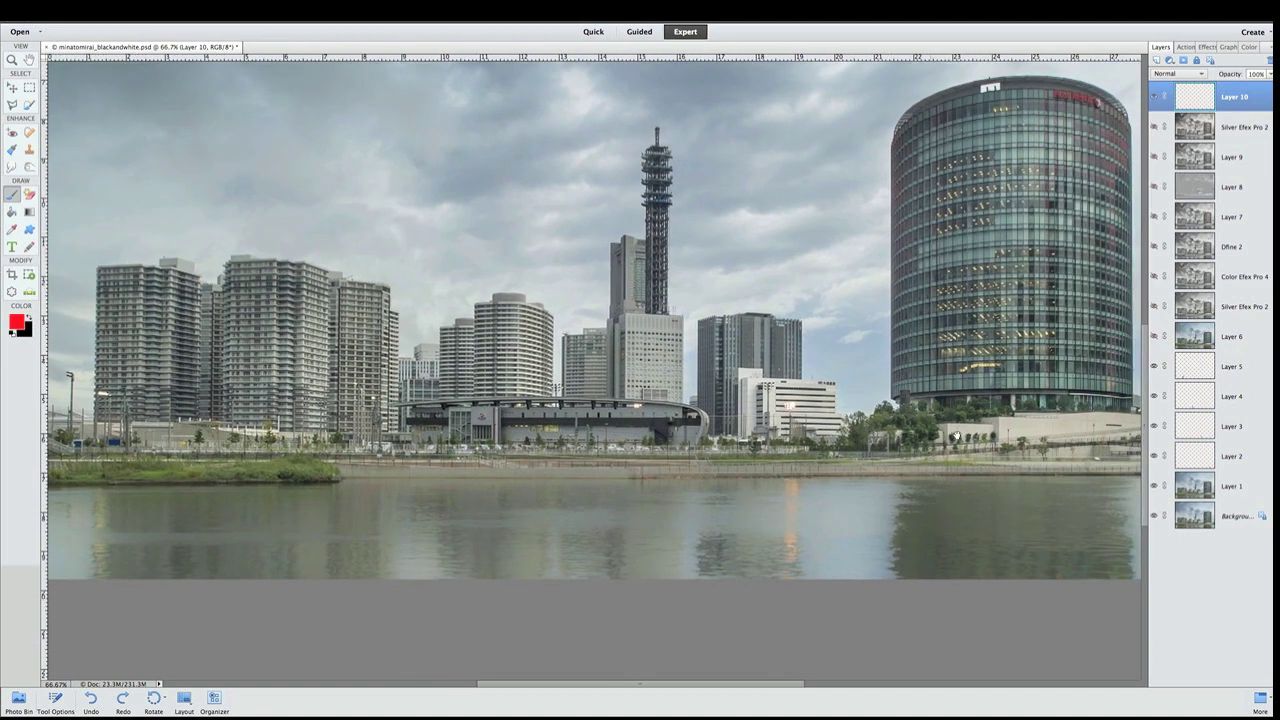
scroll(944, 457, right, 1)
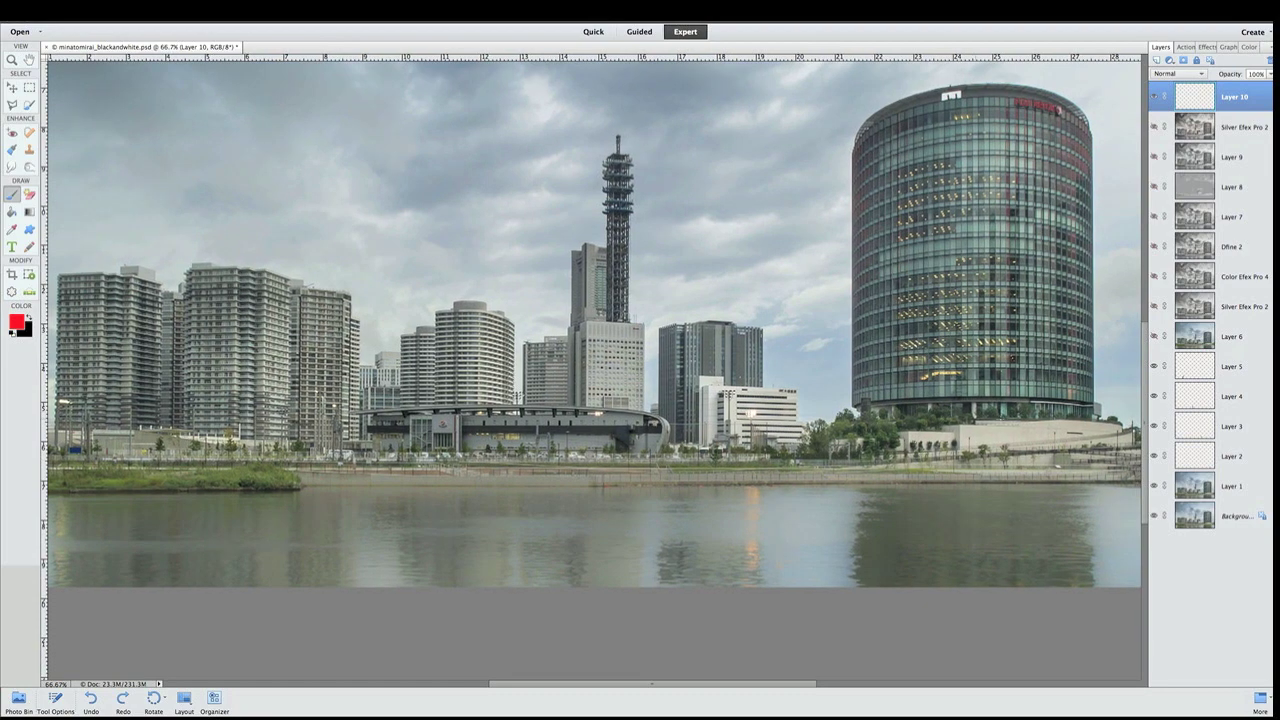
key(ctrl+minus)
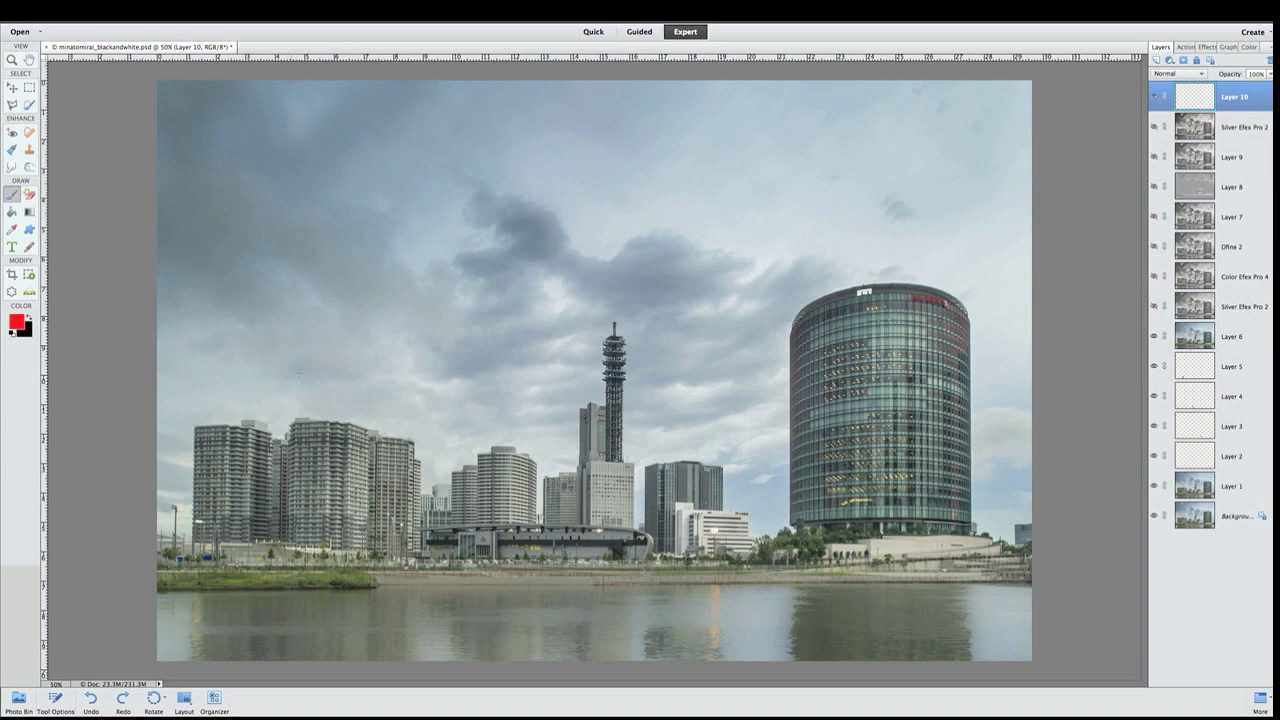
mouse_move(268, 127)
mouse_down()
mouse_move(243, 130)
mouse_move(250, 370)
mouse_move(497, 295)
mouse_move(231, 118)
mouse_up()
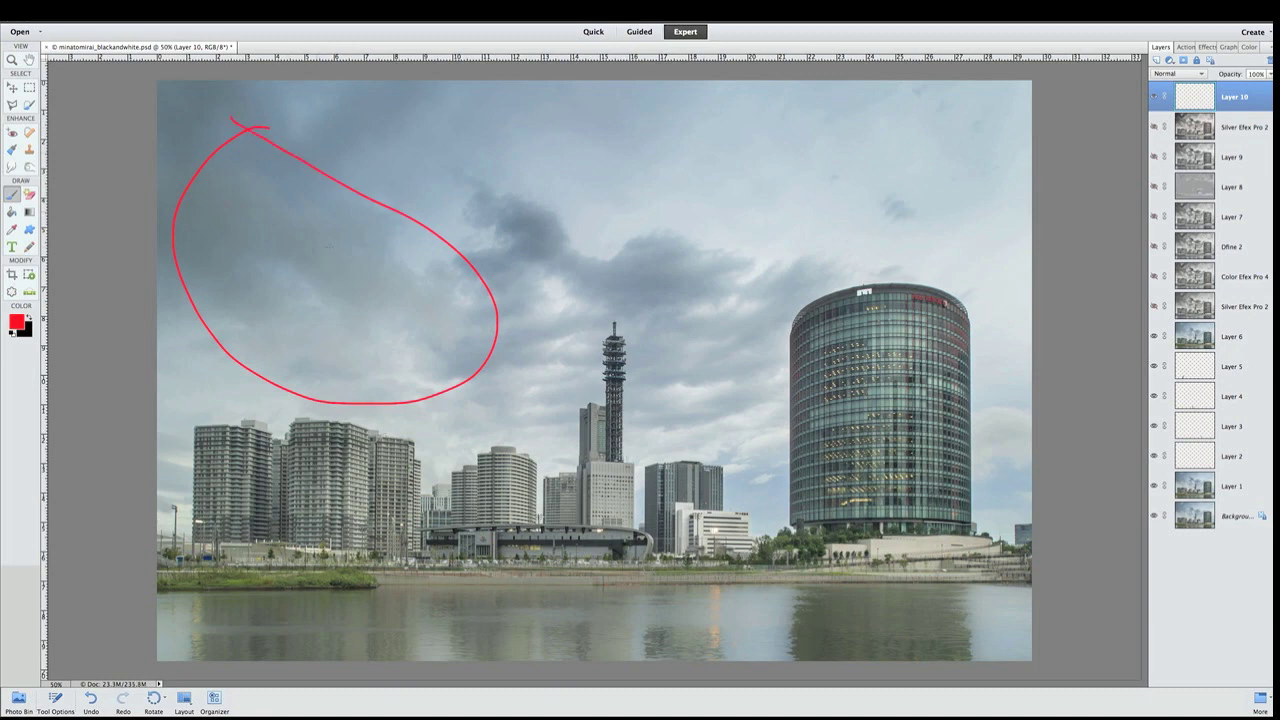
Loop the dark central clouds in red and turn on the Silver Efex Pro 2 black-and-white layer
mouse_move(476, 240)
mouse_down()
mouse_move(496, 193)
mouse_move(573, 209)
mouse_move(616, 236)
mouse_move(709, 224)
mouse_move(762, 268)
mouse_move(699, 295)
mouse_move(678, 330)
mouse_move(549, 288)
mouse_move(466, 220)
mouse_up()
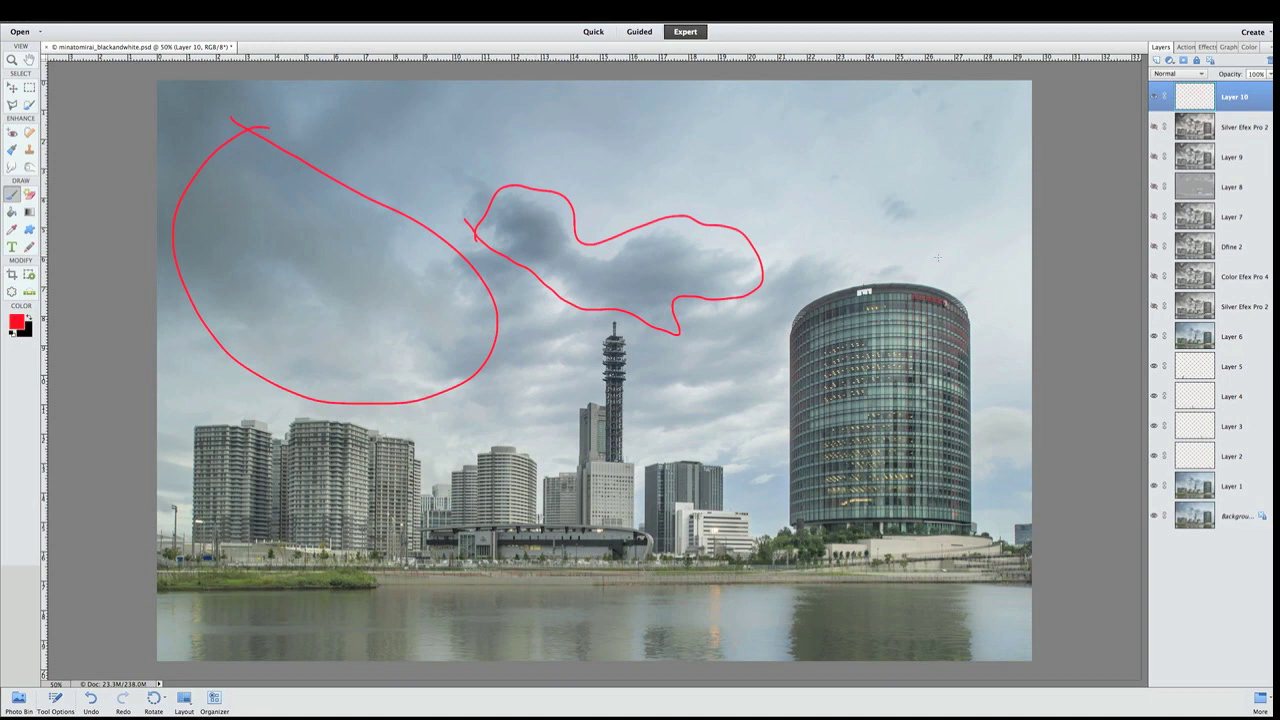
click(1155, 306)
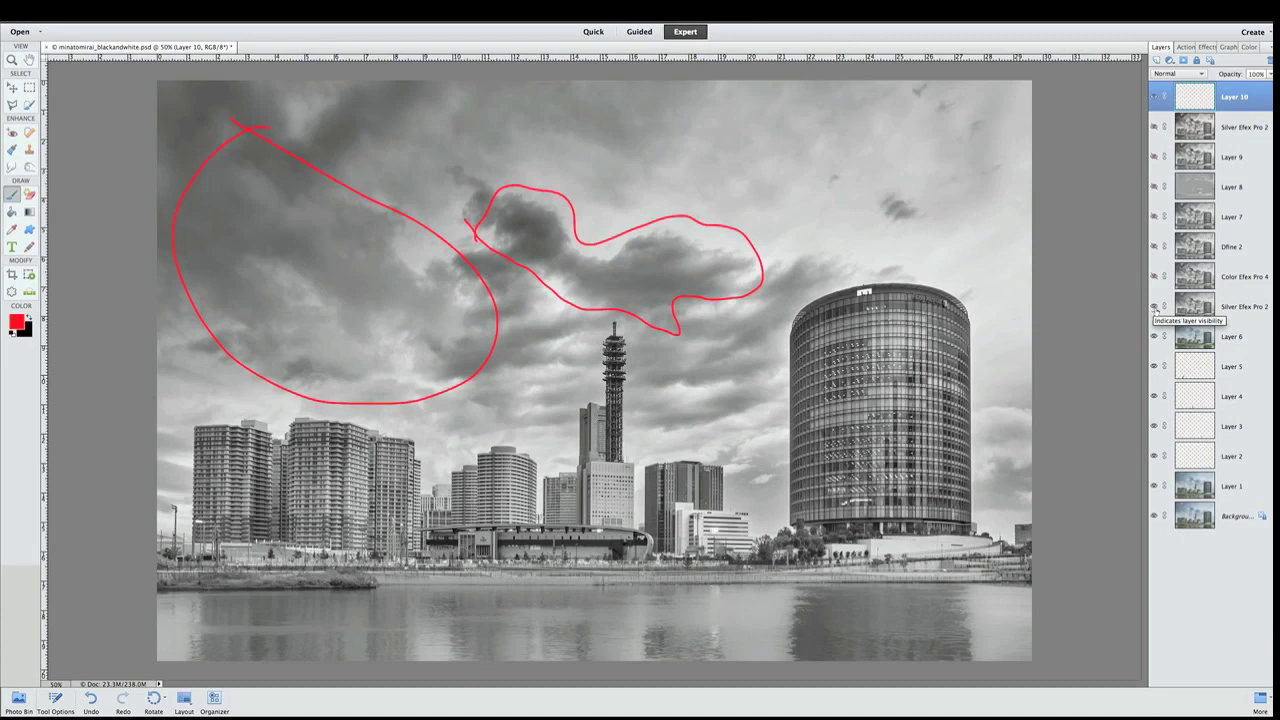
click(1154, 307)
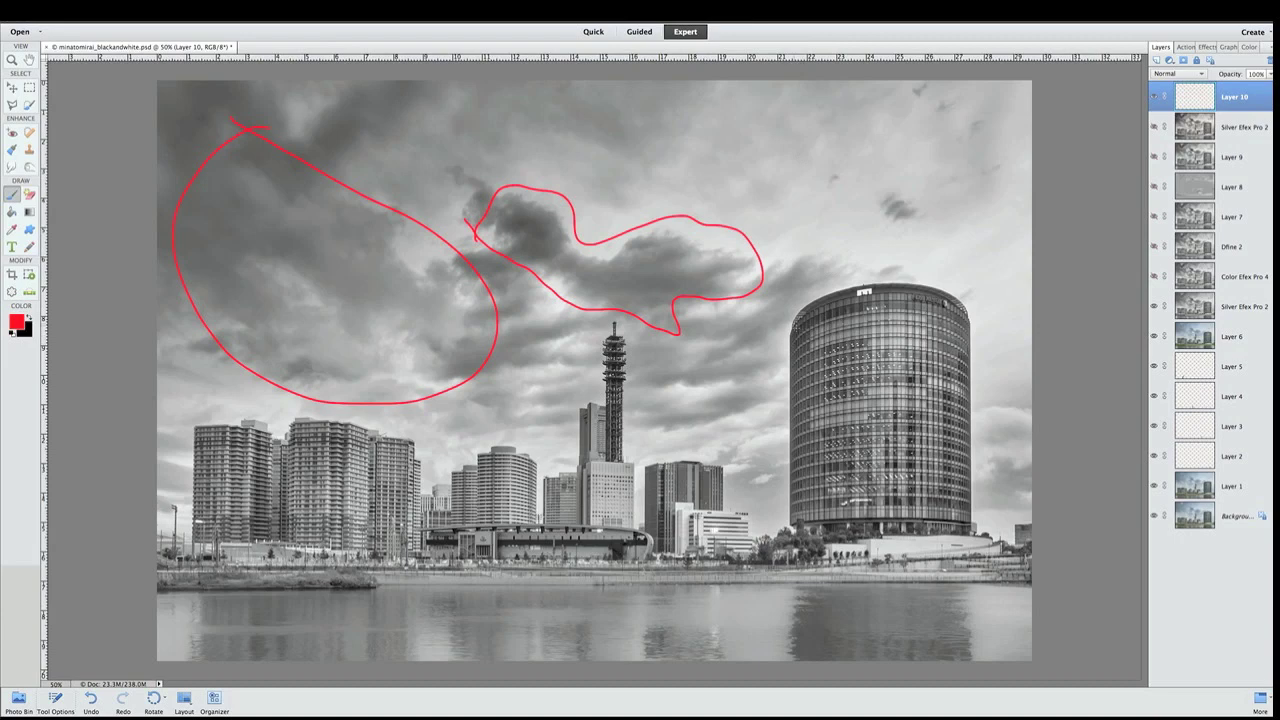
click(1157, 277)
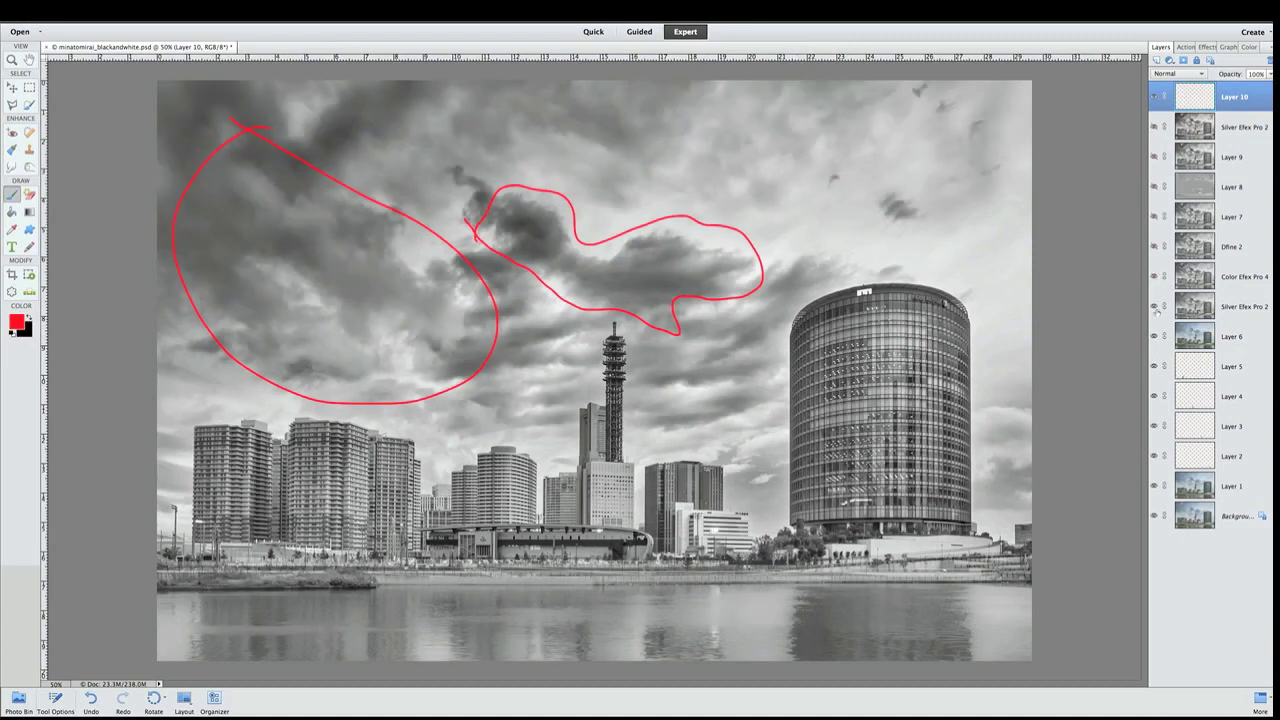
click(1155, 307)
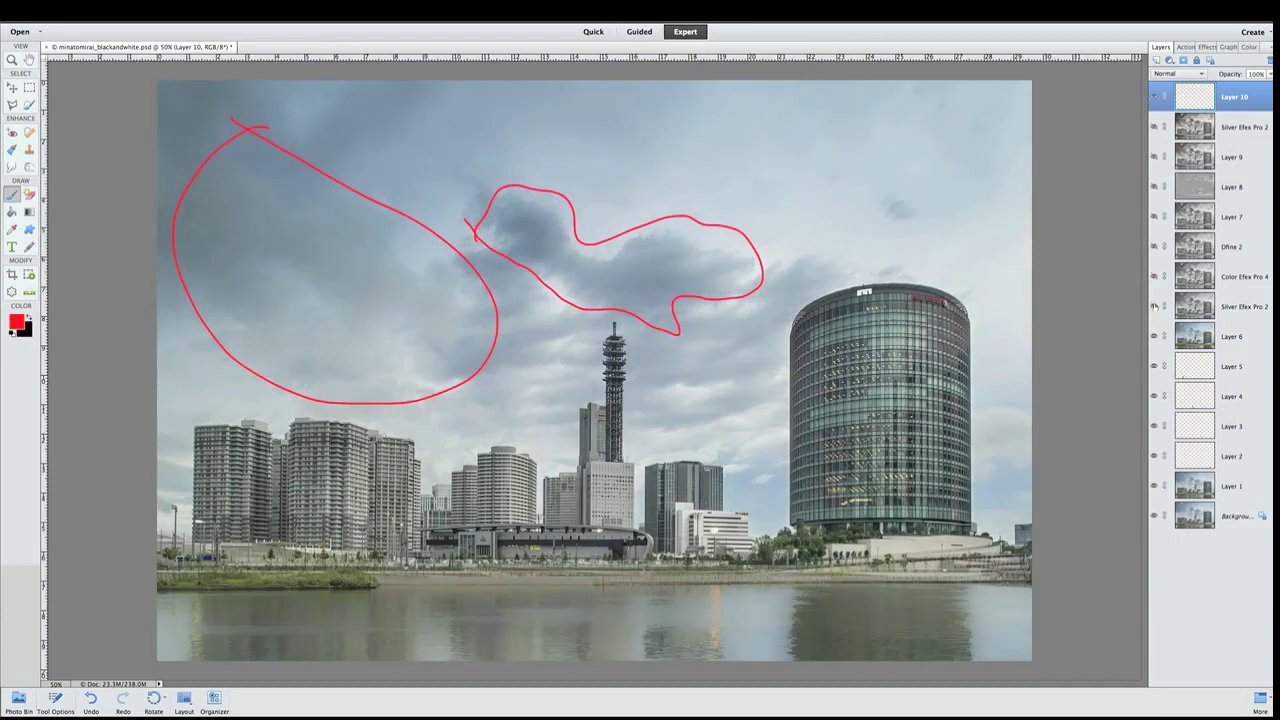
click(1155, 307)
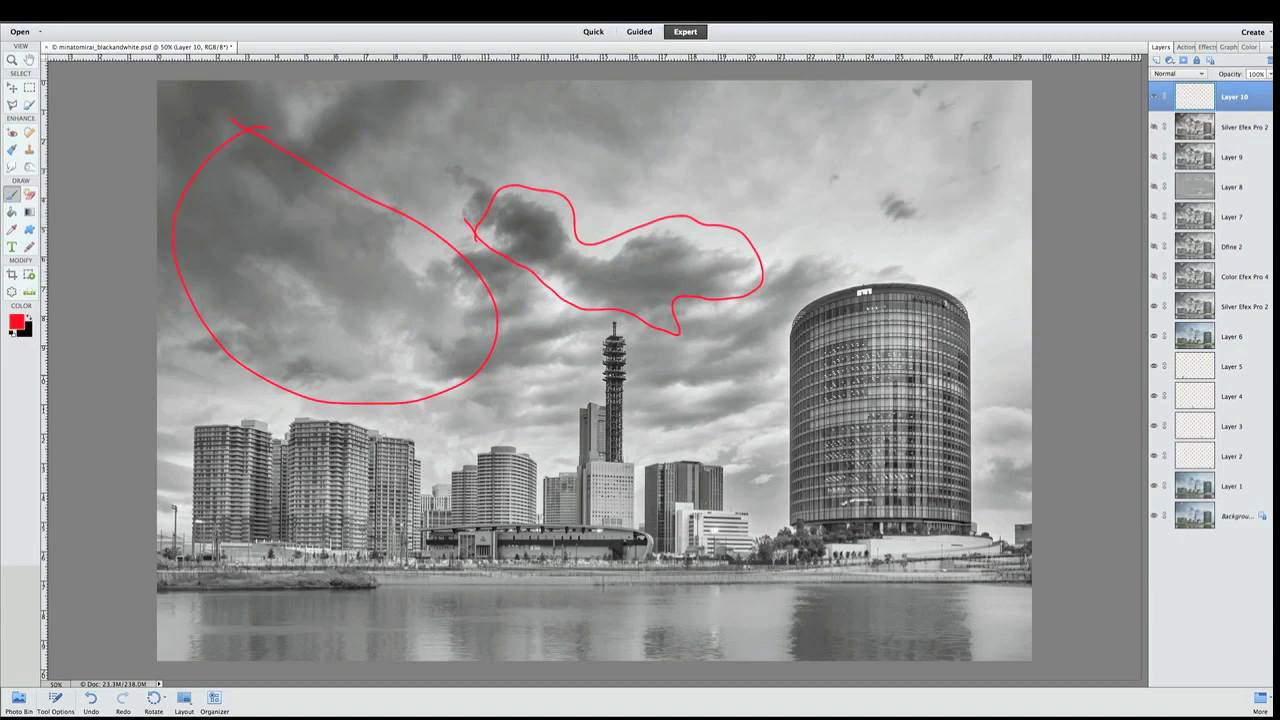
Draw red outlines around the lattice tower, round tower and white buildings, plus a sky circle and arrow
mouse_move(678, 333)
mouse_down()
mouse_move(728, 410)
mouse_move(722, 313)
mouse_move(692, 305)
mouse_up()
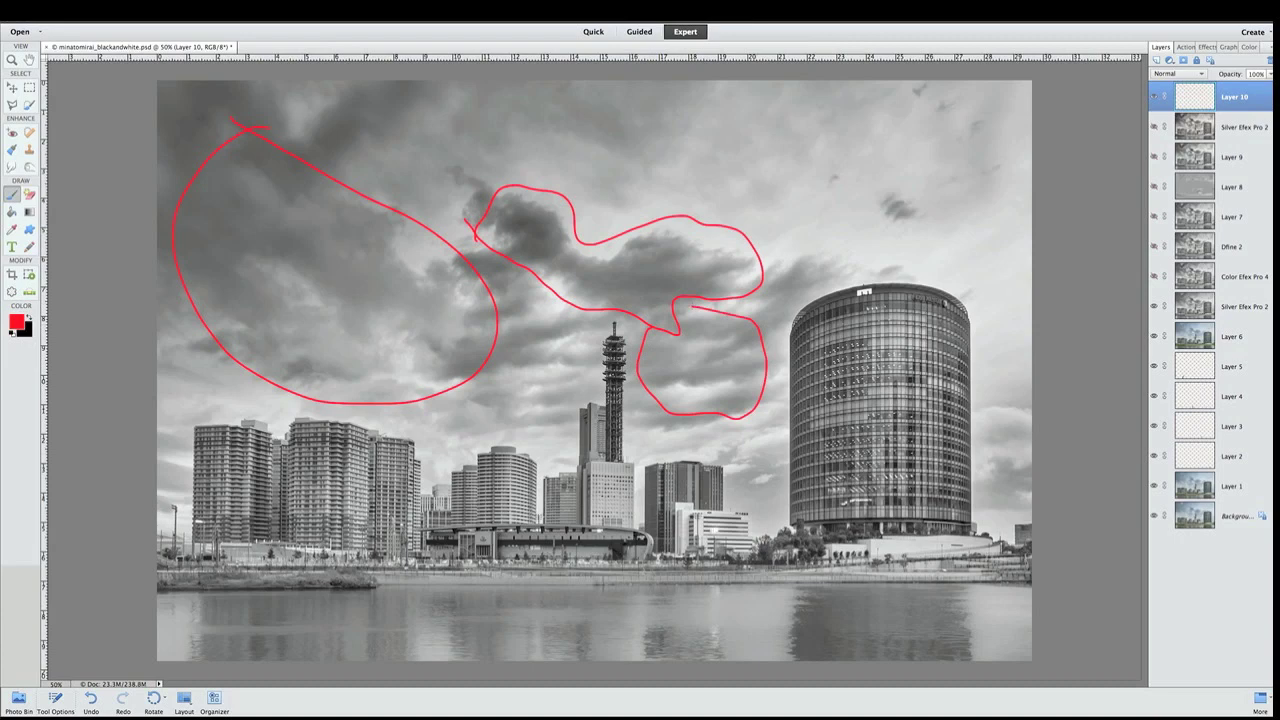
mouse_move(728, 482)
mouse_down()
mouse_move(778, 505)
mouse_move(768, 465)
mouse_move(730, 463)
mouse_move(725, 480)
mouse_up()
mouse_move(642, 410)
mouse_down()
mouse_move(663, 453)
mouse_move(674, 438)
mouse_up()
mouse_move(698, 497)
mouse_down()
mouse_move(736, 502)
mouse_move(754, 540)
mouse_move(674, 544)
mouse_up()
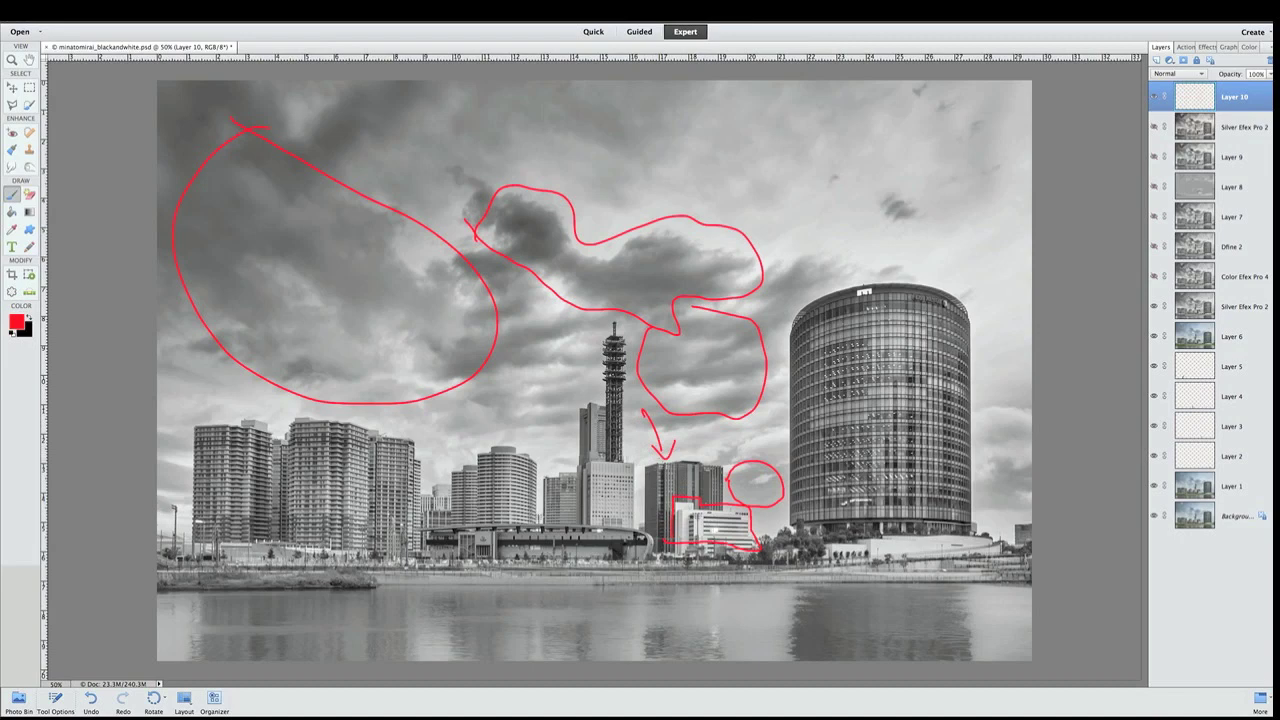
mouse_move(628, 458)
mouse_down()
mouse_move(629, 362)
mouse_move(598, 340)
mouse_move(598, 462)
mouse_move(630, 516)
mouse_up()
drag(589, 457, 586, 474)
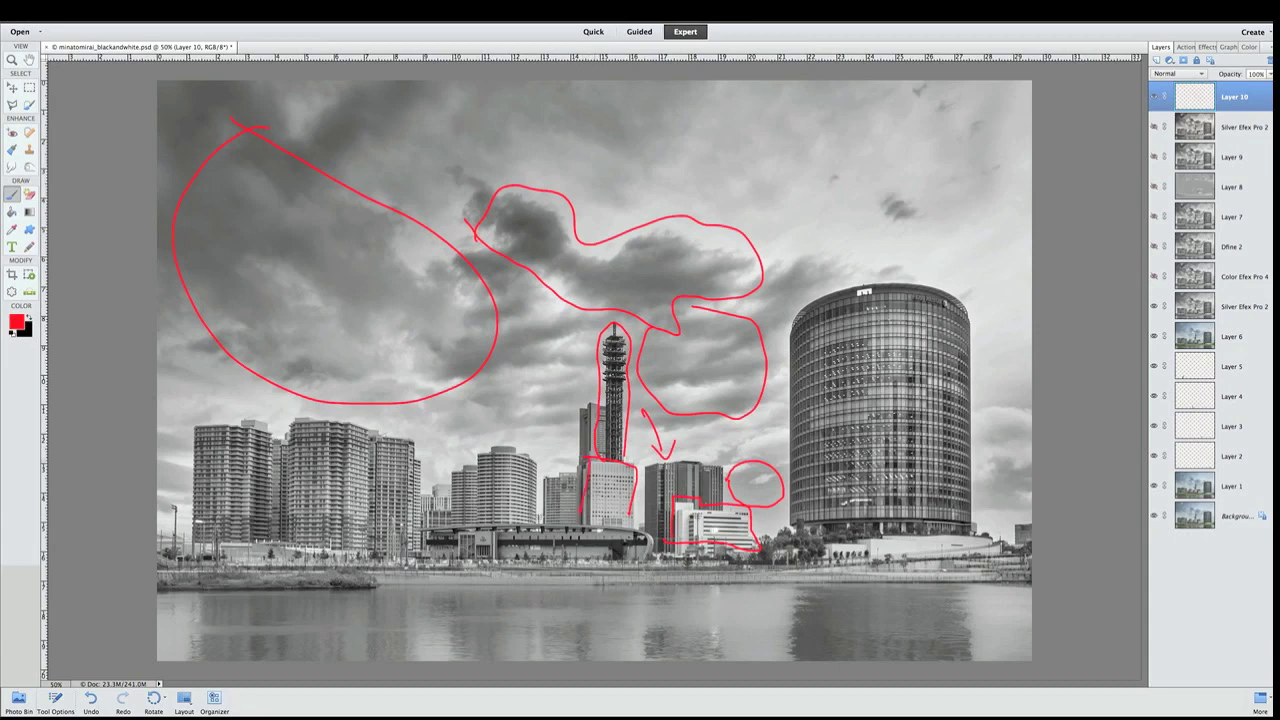
mouse_move(826, 560)
mouse_down()
mouse_move(923, 534)
mouse_move(1005, 536)
mouse_move(1009, 559)
mouse_move(995, 579)
mouse_move(808, 569)
mouse_up()
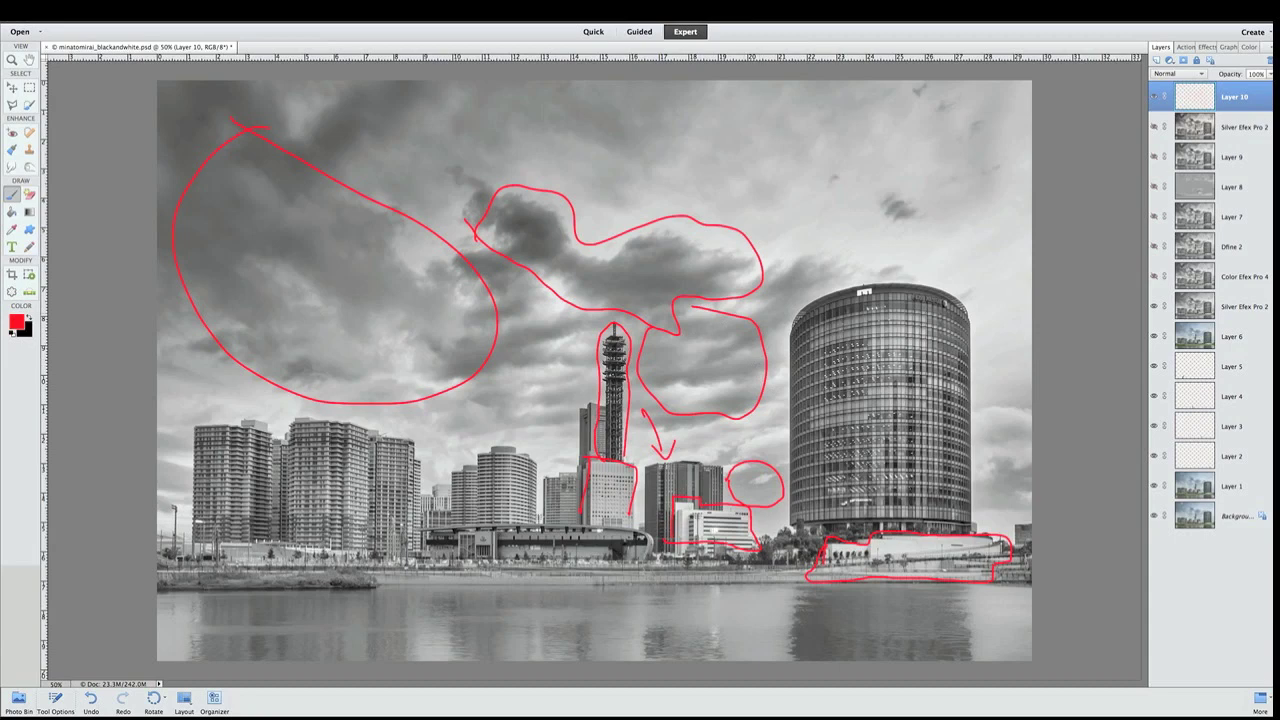
mouse_move(786, 522)
mouse_down()
mouse_move(788, 452)
mouse_move(970, 298)
mouse_move(995, 504)
mouse_move(752, 518)
mouse_up()
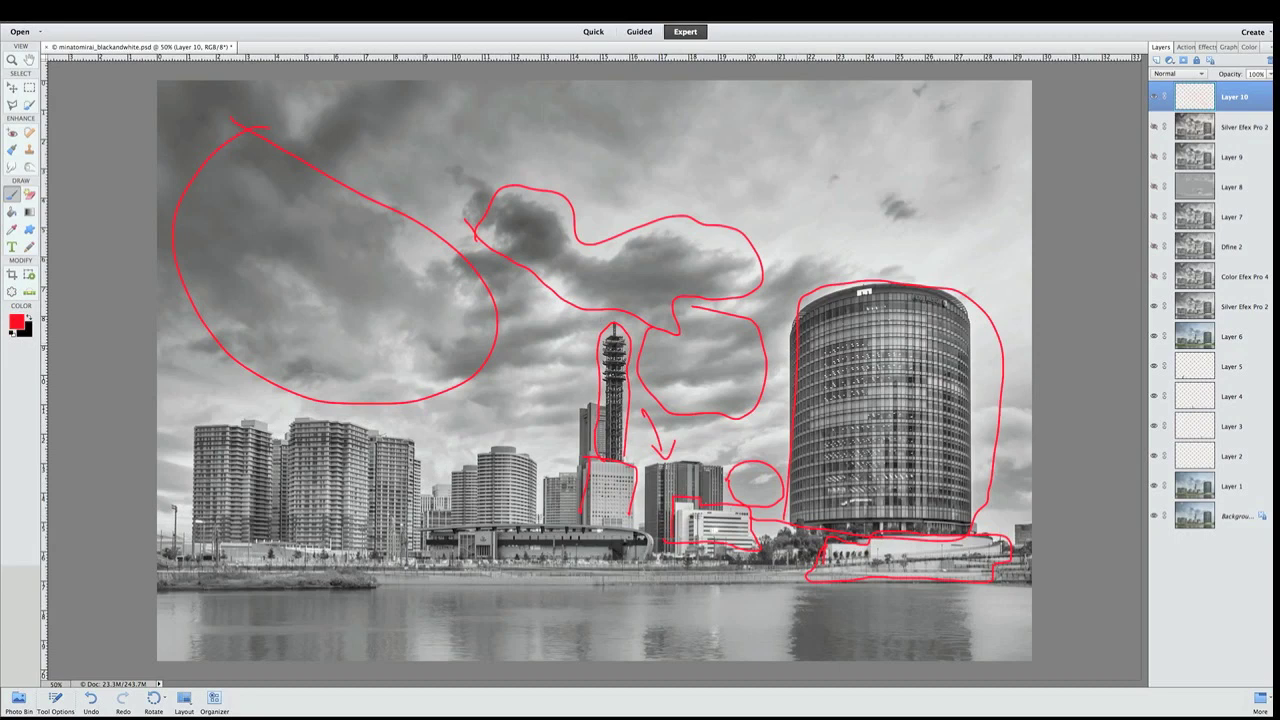
Compare the black-and-white layer, then replace the red-sketch Layer 10 with a fresh empty layer
click(1155, 306)
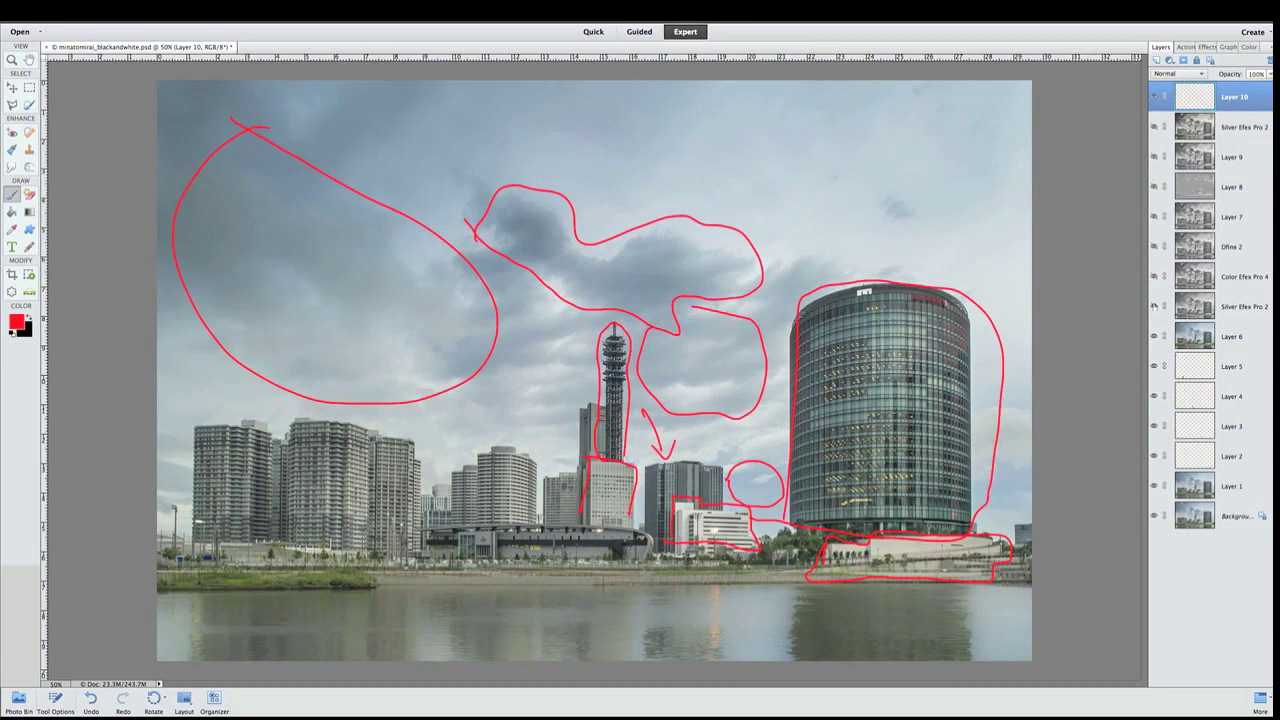
click(1155, 307)
drag(1207, 88, 1210, 60)
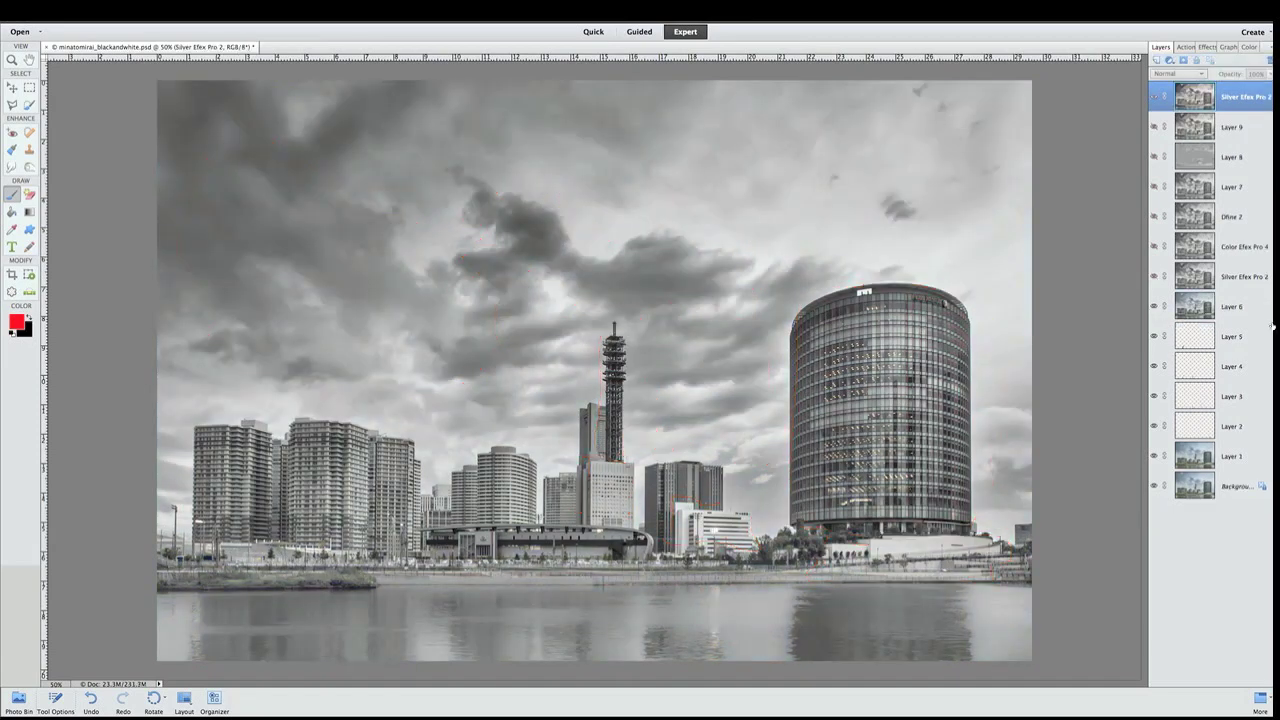
click(1157, 60)
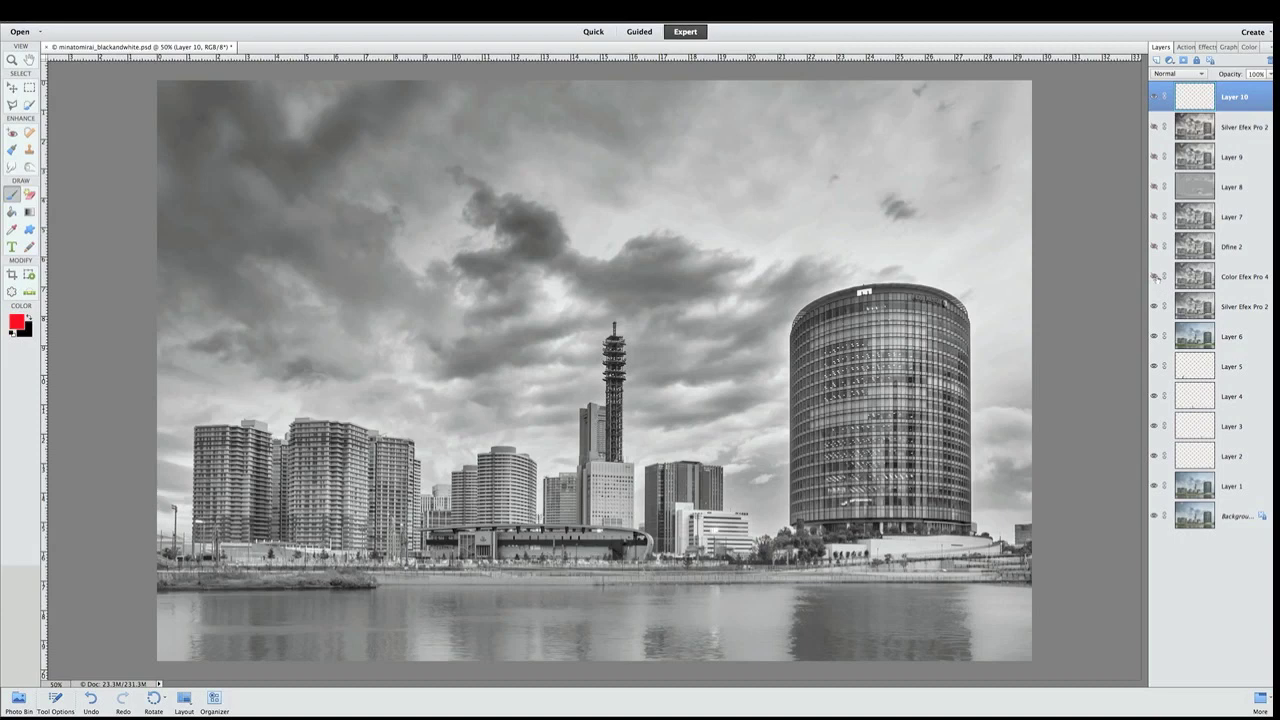
Turn on the Color Efex Pro 4 cloud contrast layer and loop the upper-left sky in red
click(1154, 277)
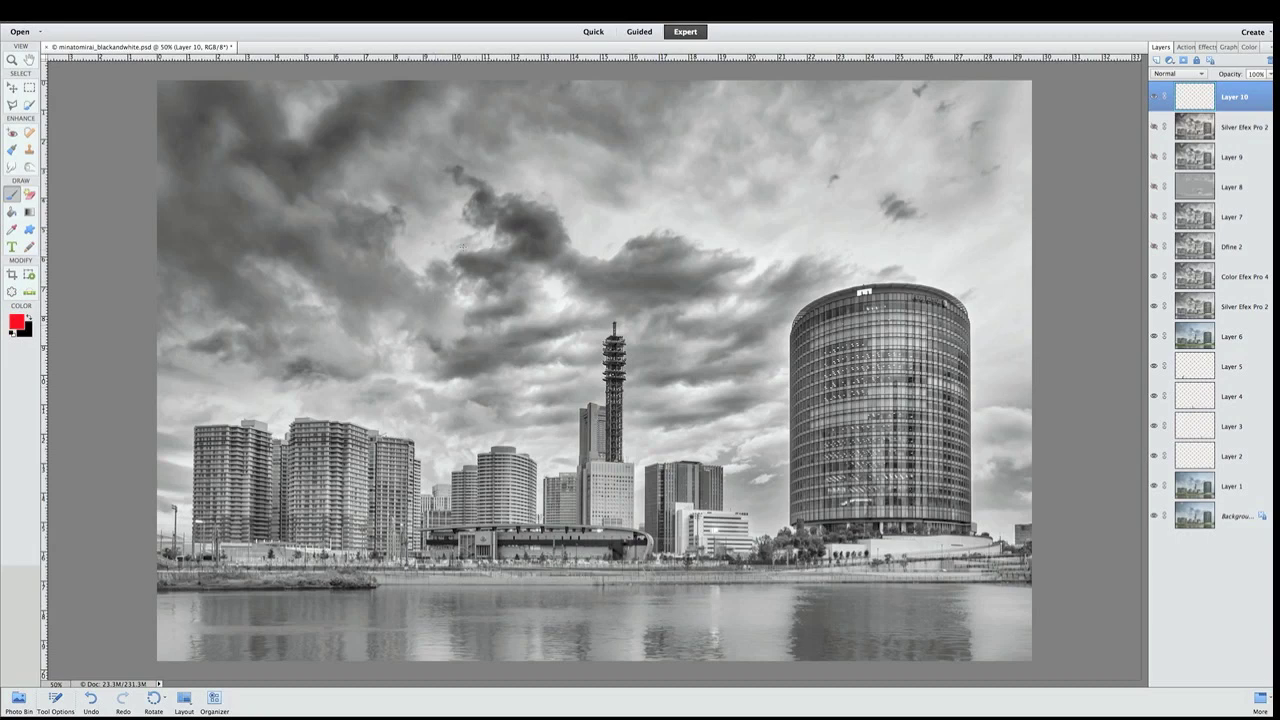
mouse_move(174, 95)
mouse_down()
mouse_move(177, 326)
mouse_move(199, 374)
mouse_move(501, 382)
mouse_move(566, 374)
mouse_move(602, 327)
mouse_move(670, 357)
mouse_move(721, 283)
mouse_move(724, 160)
mouse_move(673, 95)
mouse_move(256, 82)
mouse_up()
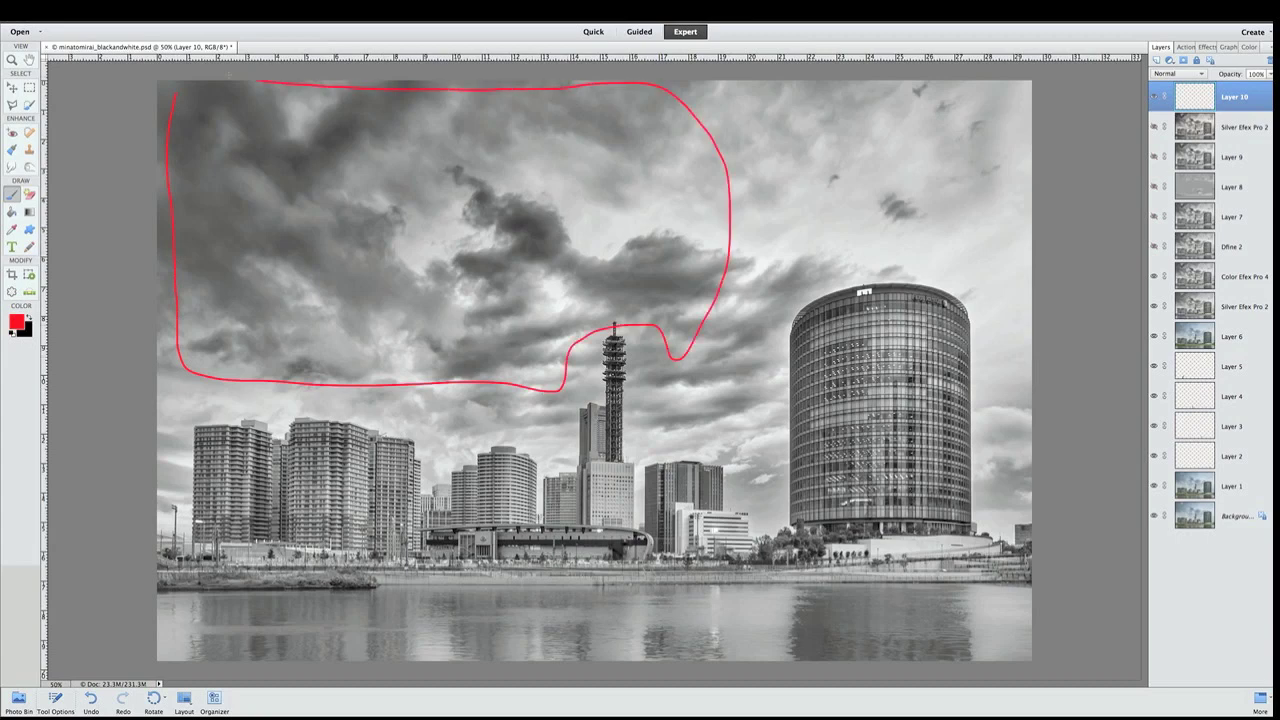
Compare the image with the Color Efex Pro 4 contrast layer hidden and shown, leaving it on
click(1155, 277)
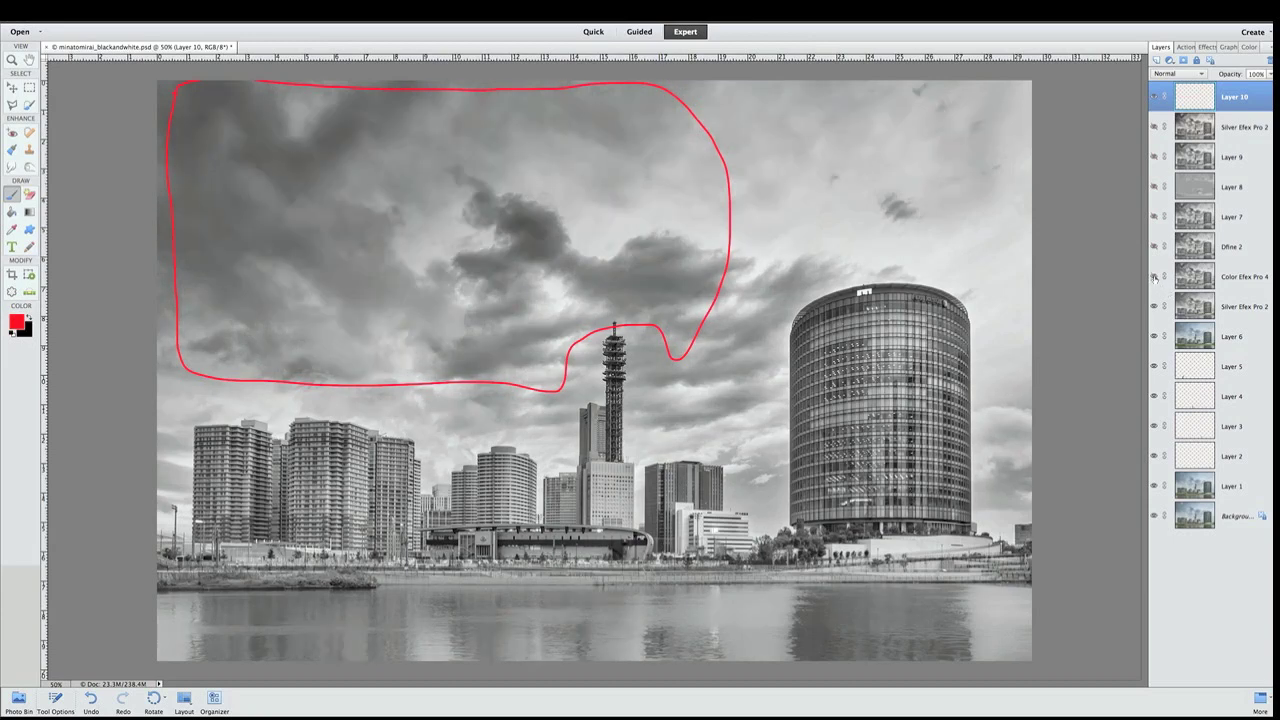
click(1155, 277)
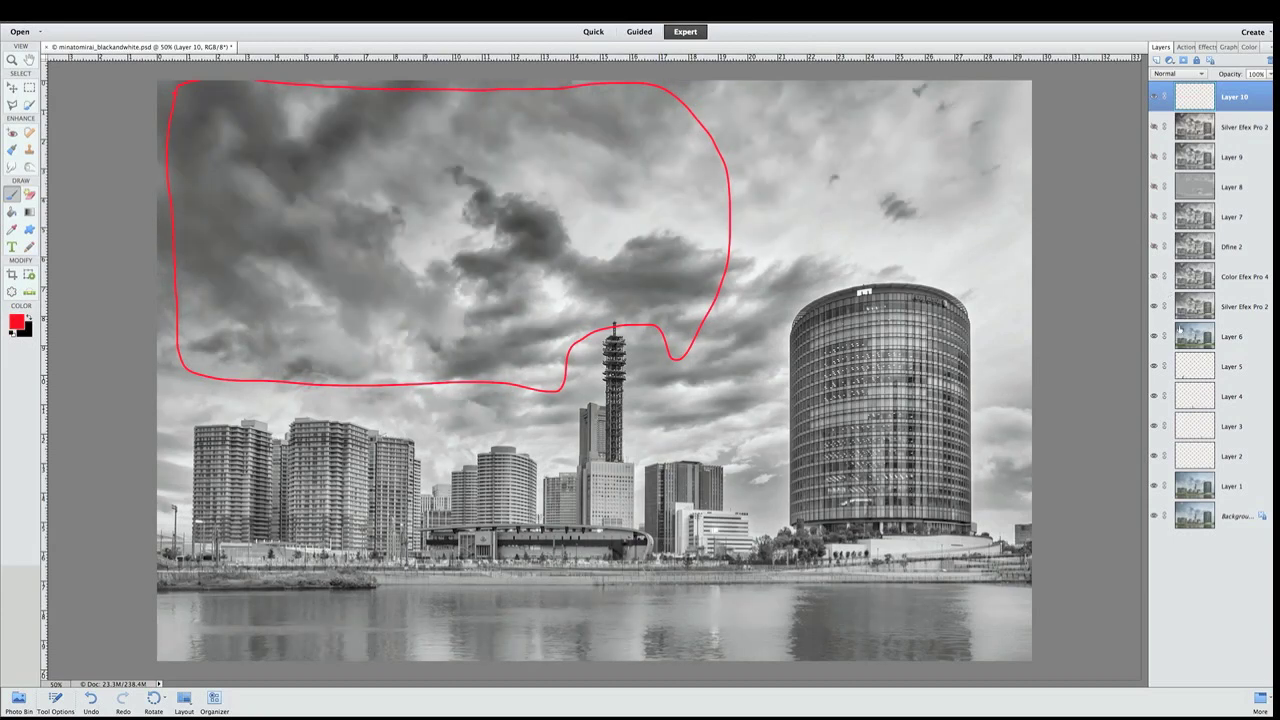
click(1155, 277)
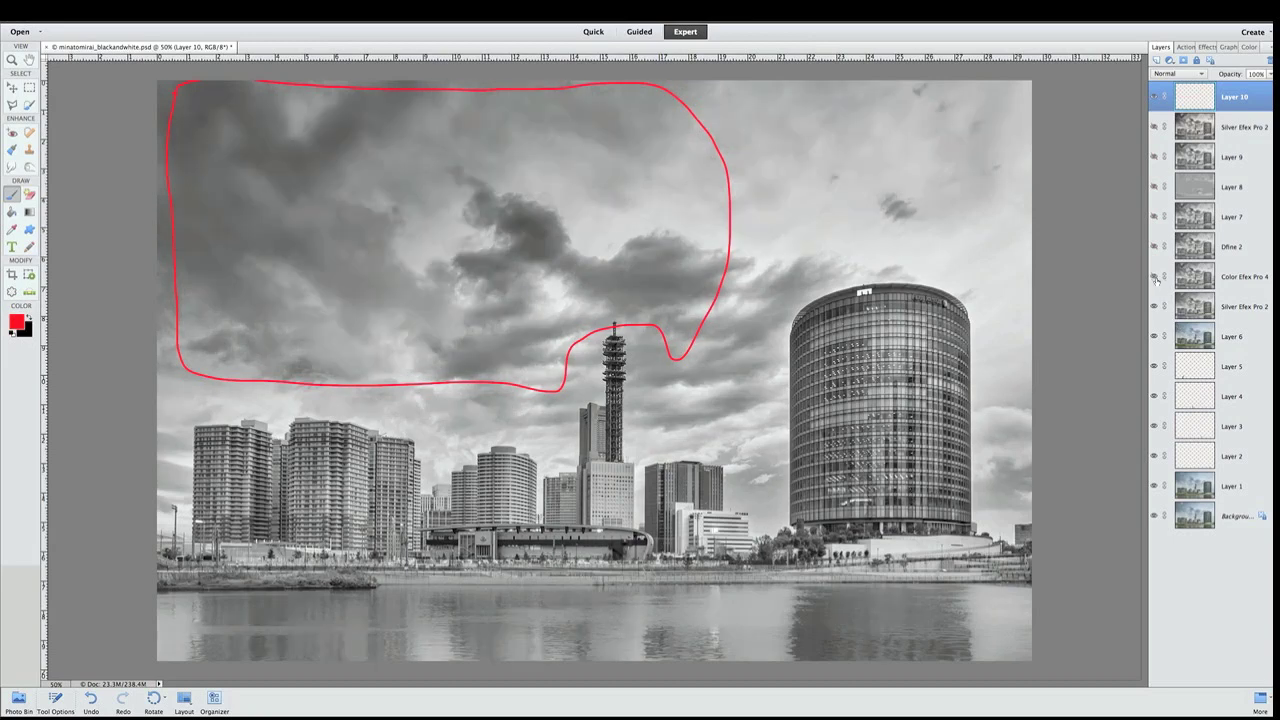
click(1155, 277)
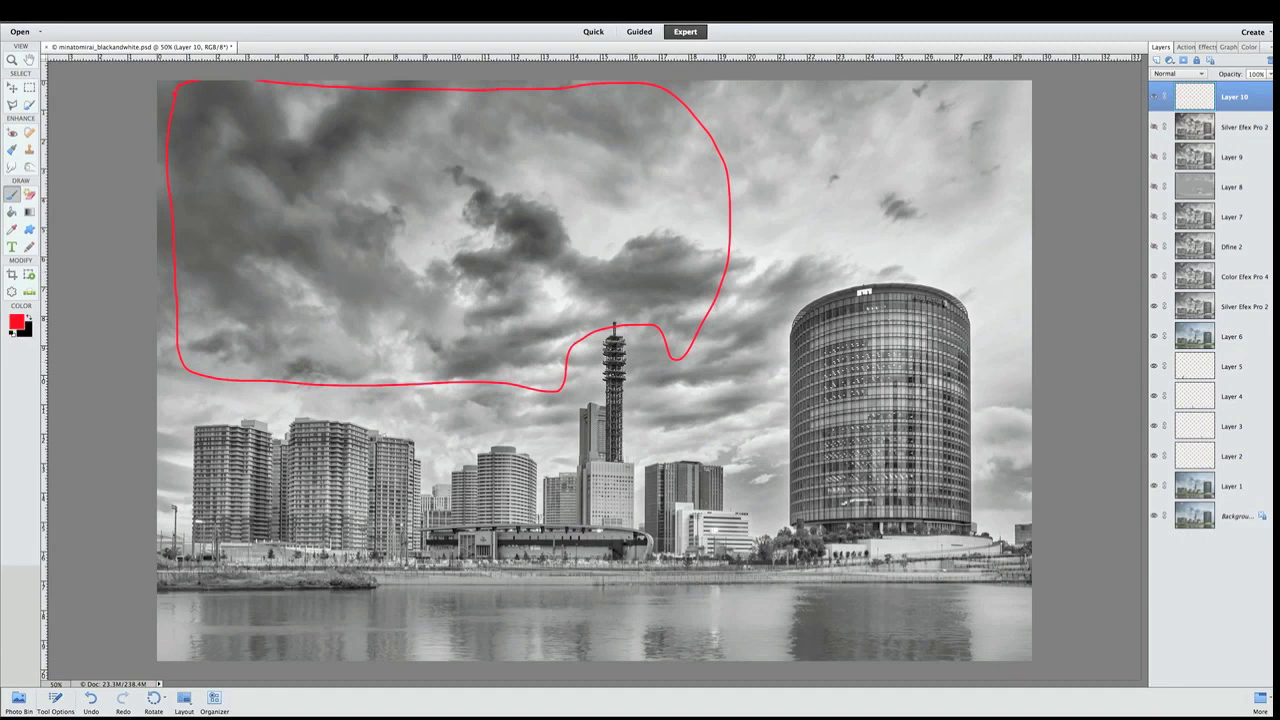
Draw a red upward arrow and marks in the sky right of the lattice tower
drag(750, 492, 723, 456)
mouse_move(662, 392)
mouse_down()
mouse_move(668, 414)
mouse_move(706, 432)
mouse_move(708, 417)
mouse_up()
key(ctrl+equal)
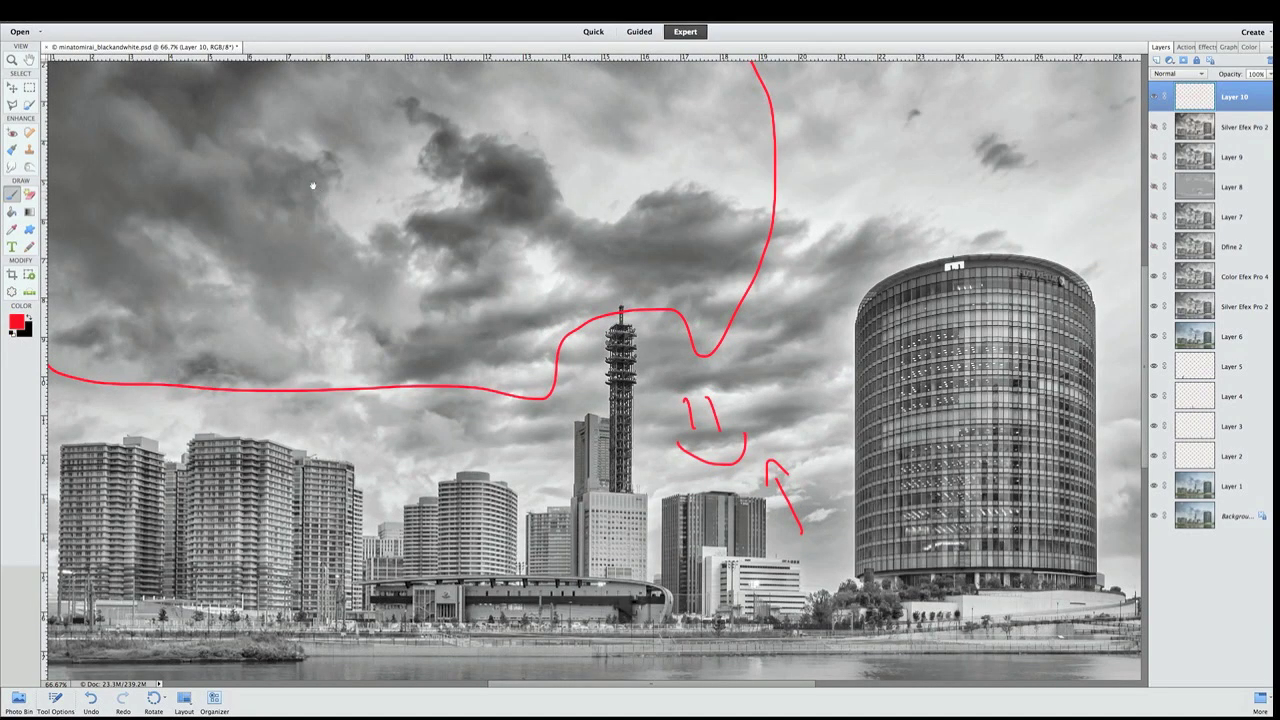
scroll(378, 235, up, 5)
scroll(378, 235, left, 5)
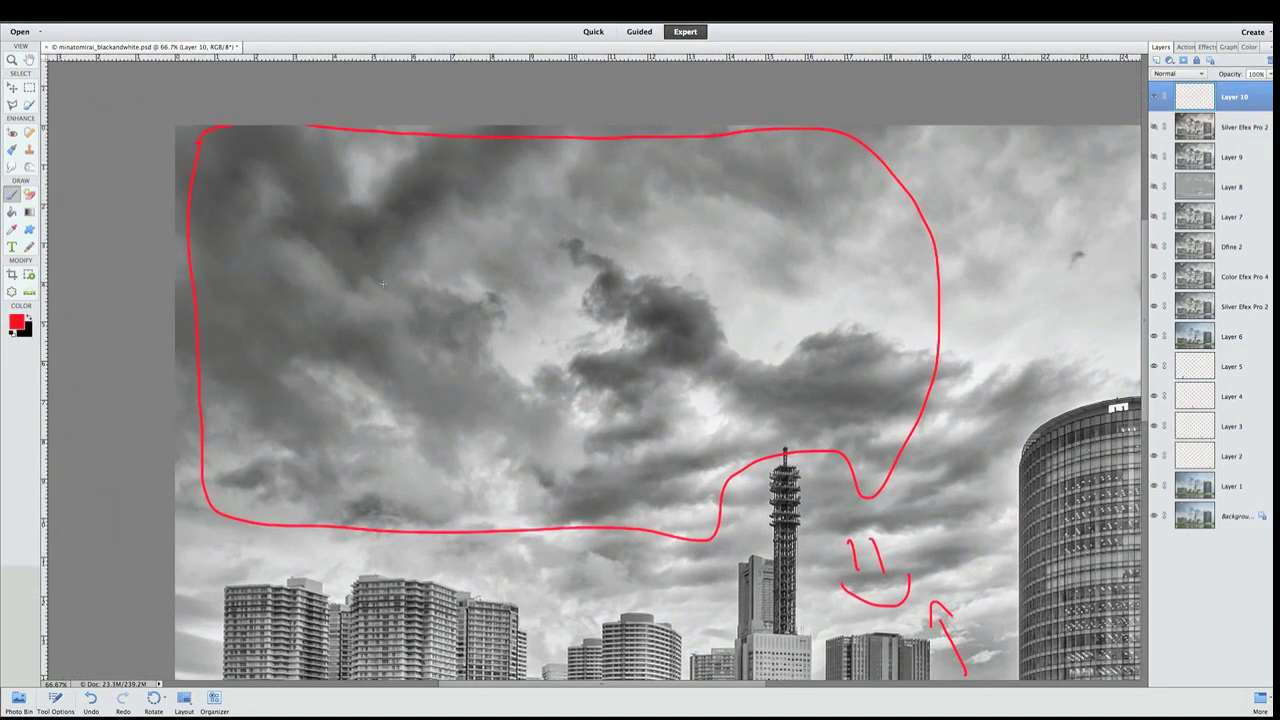
Zoom to 100% on the upper-left sky and write 'grain' in red over the clouds
key(ctrl+equal)
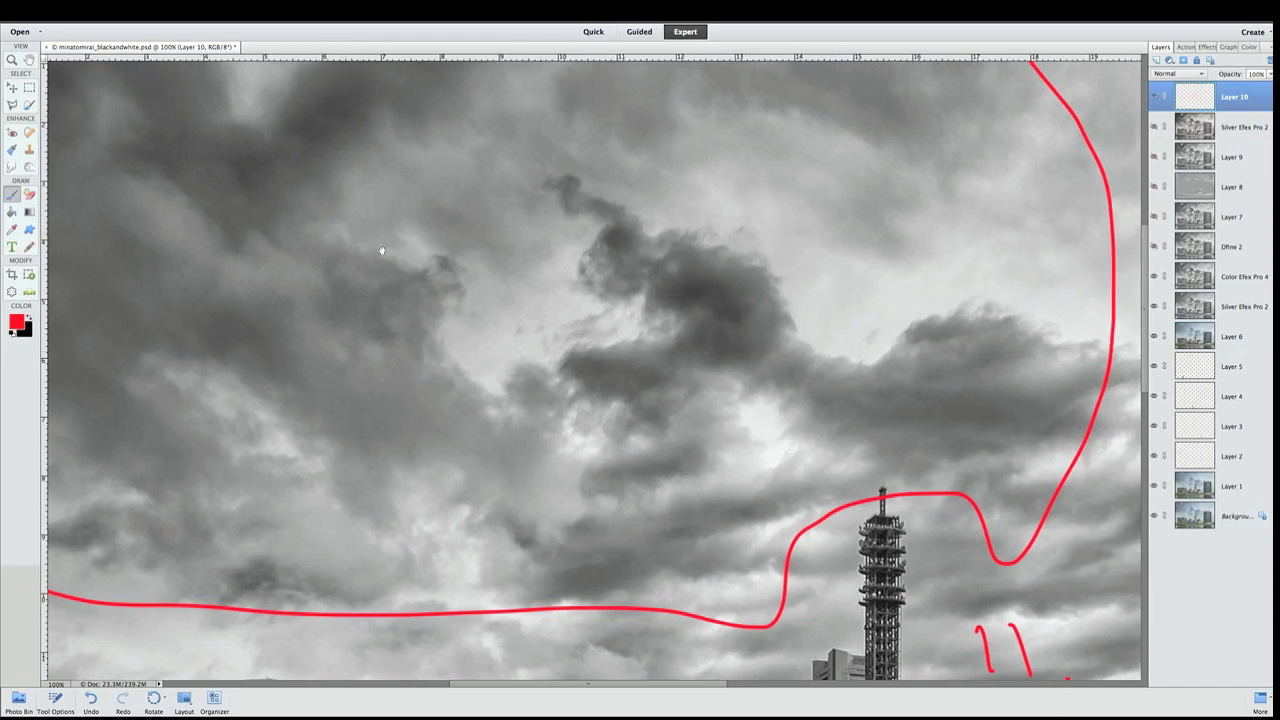
drag(350, 237, 547, 308)
scroll(547, 308, down, 2)
scroll(547, 308, right, 2)
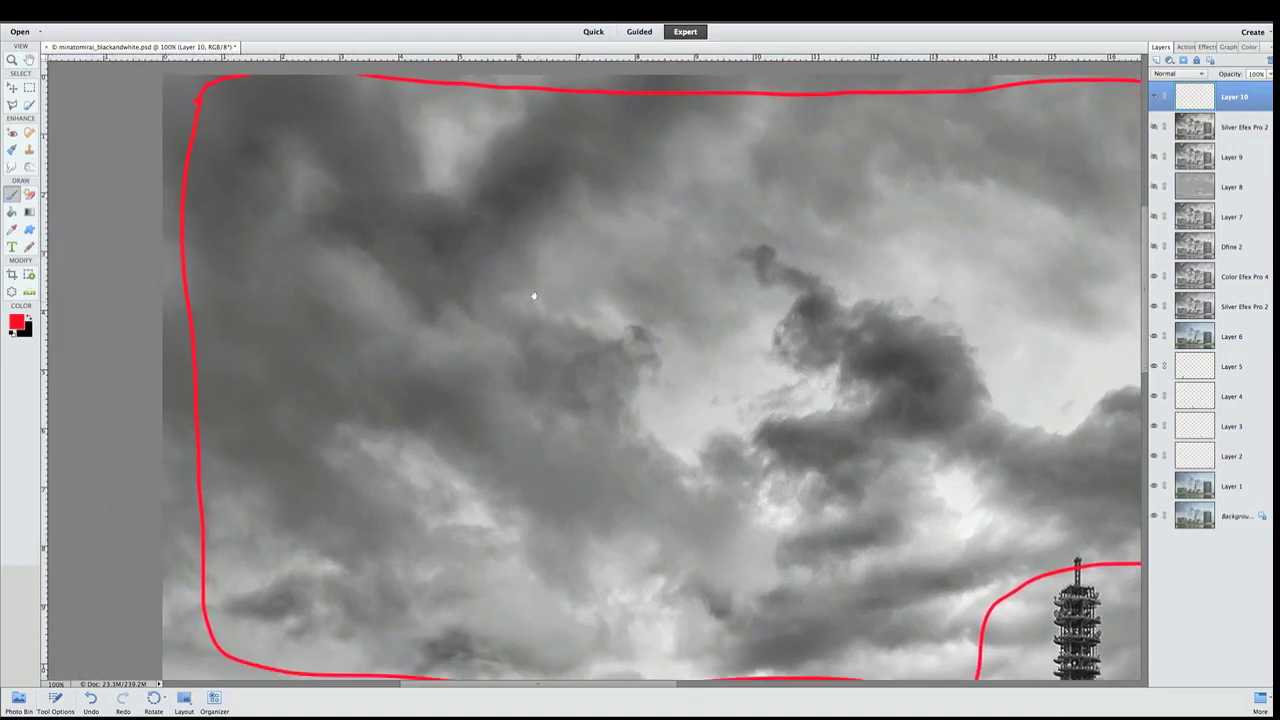
scroll(552, 336, down, 1)
scroll(552, 336, right, 1)
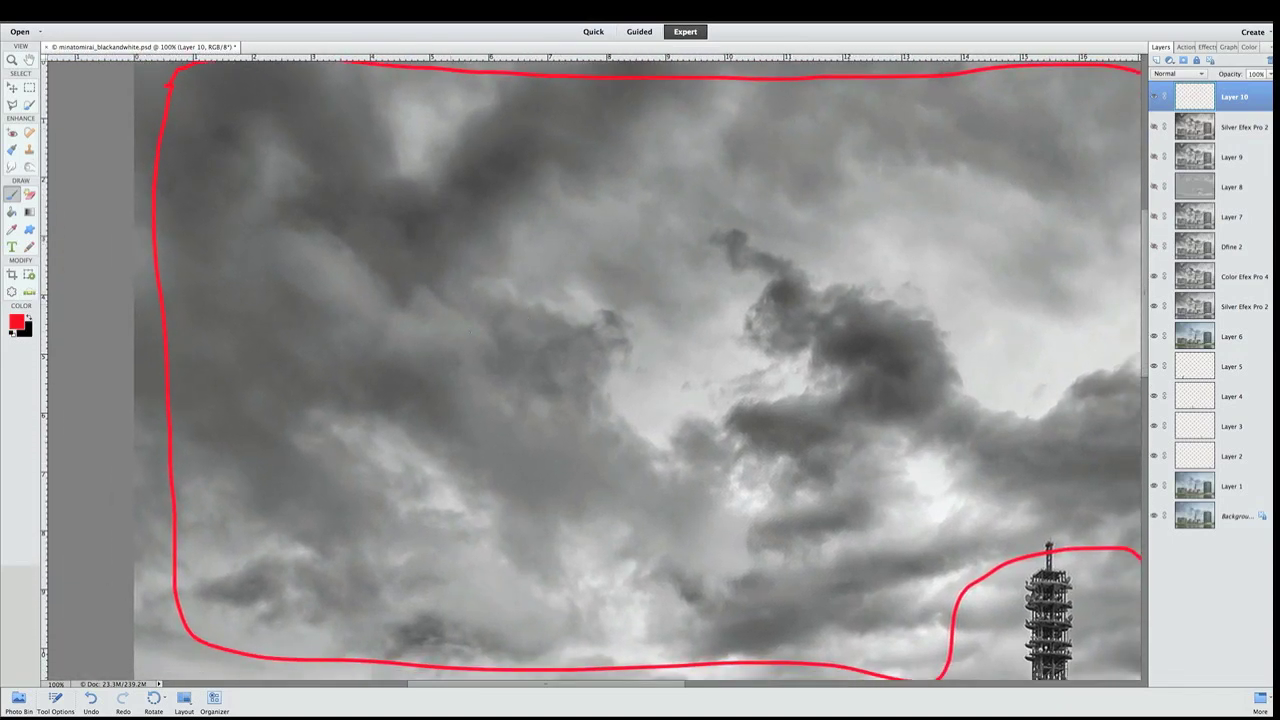
mouse_move(329, 243)
mouse_down()
mouse_move(349, 277)
mouse_move(318, 289)
mouse_move(387, 252)
mouse_move(411, 256)
mouse_move(422, 287)
mouse_move(475, 300)
mouse_move(481, 210)
mouse_move(432, 350)
mouse_up()
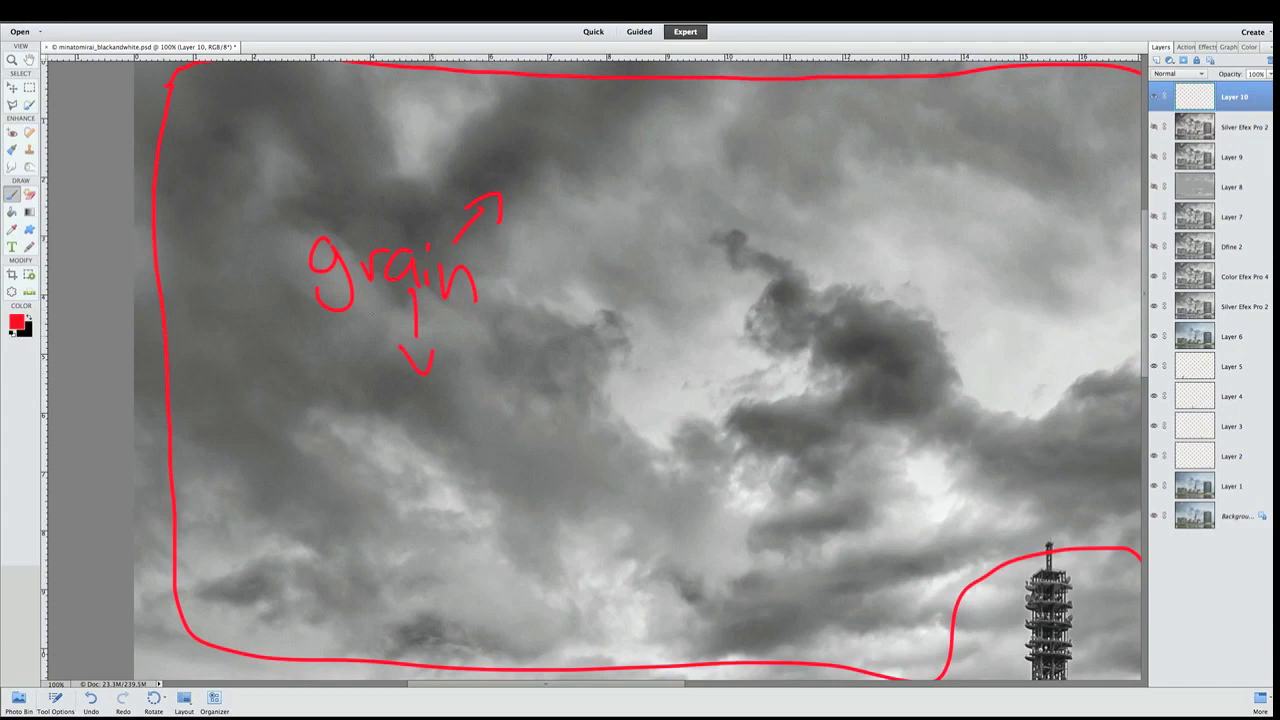
Add red marks beside the 'grain' note, then delete the red annotation Layer 10
drag(478, 328, 490, 361)
drag(500, 331, 505, 361)
drag(487, 413, 534, 415)
key(ctrl+minus)
key(ctrl+minus)
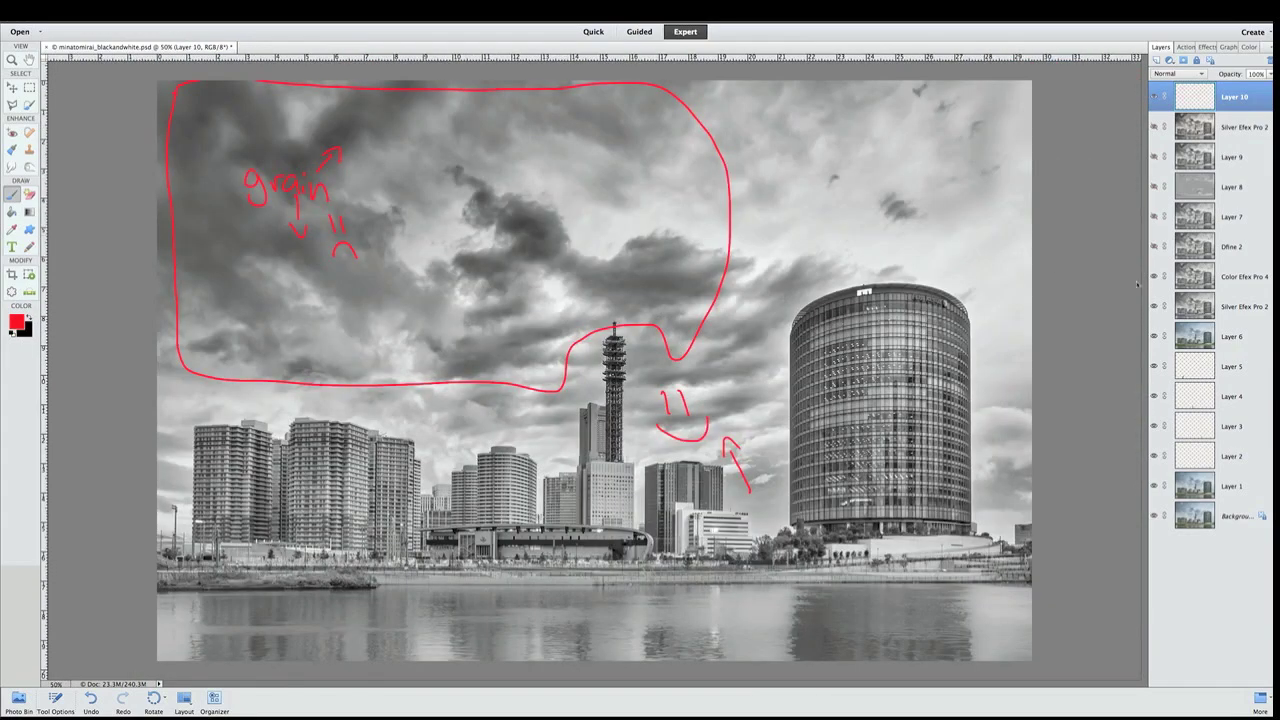
mouse_move(1207, 97)
mouse_down()
mouse_move(1200, 66)
mouse_move(1268, 60)
mouse_up()
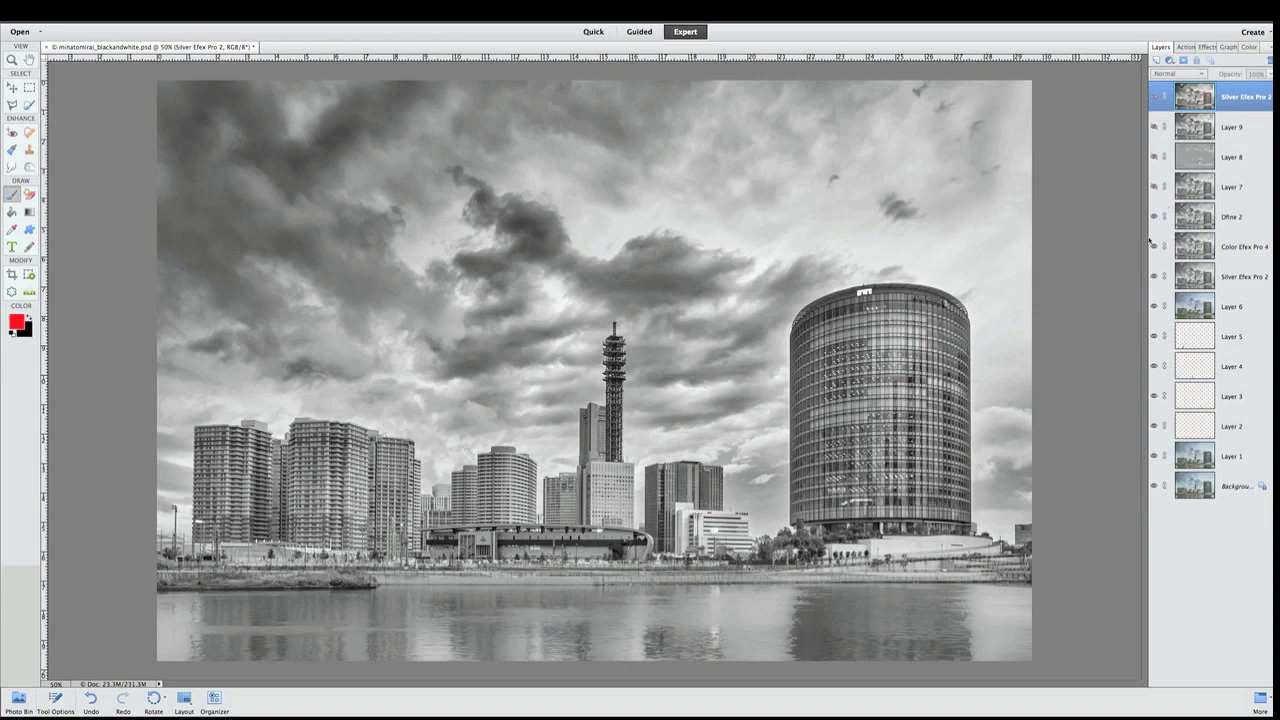
click(1155, 216)
alt+click(1156, 456)
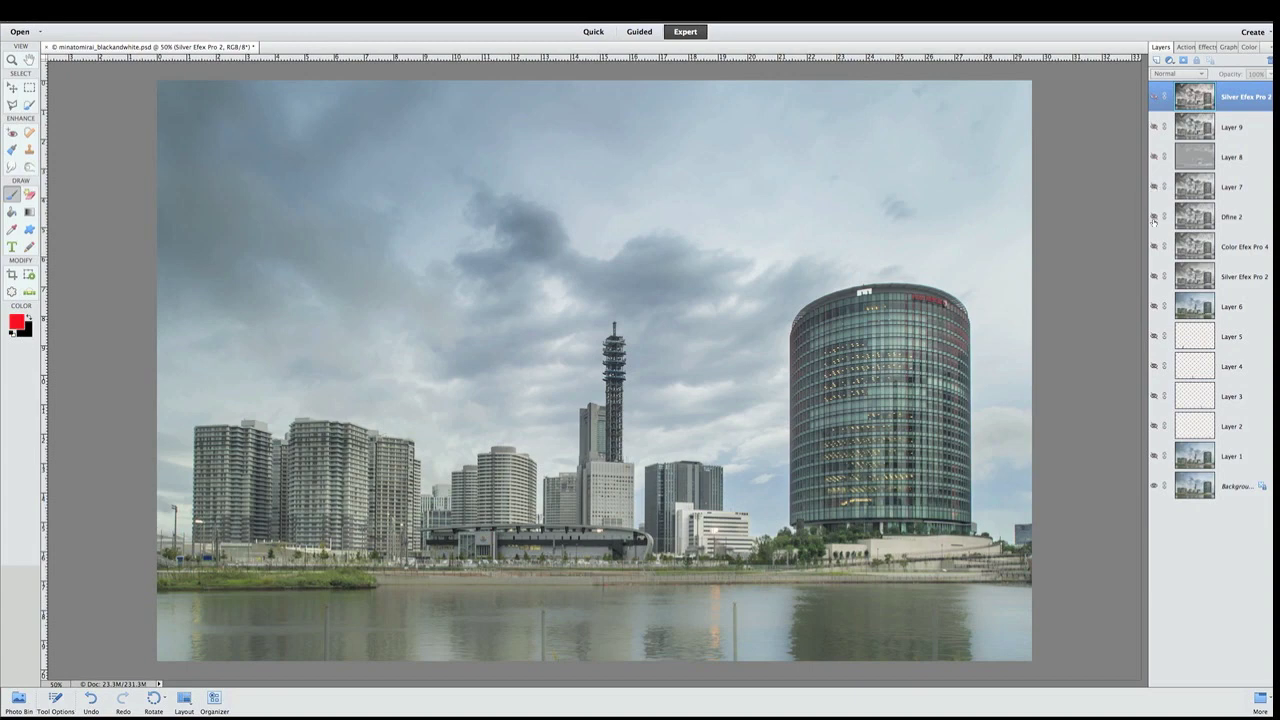
alt+click(1155, 246)
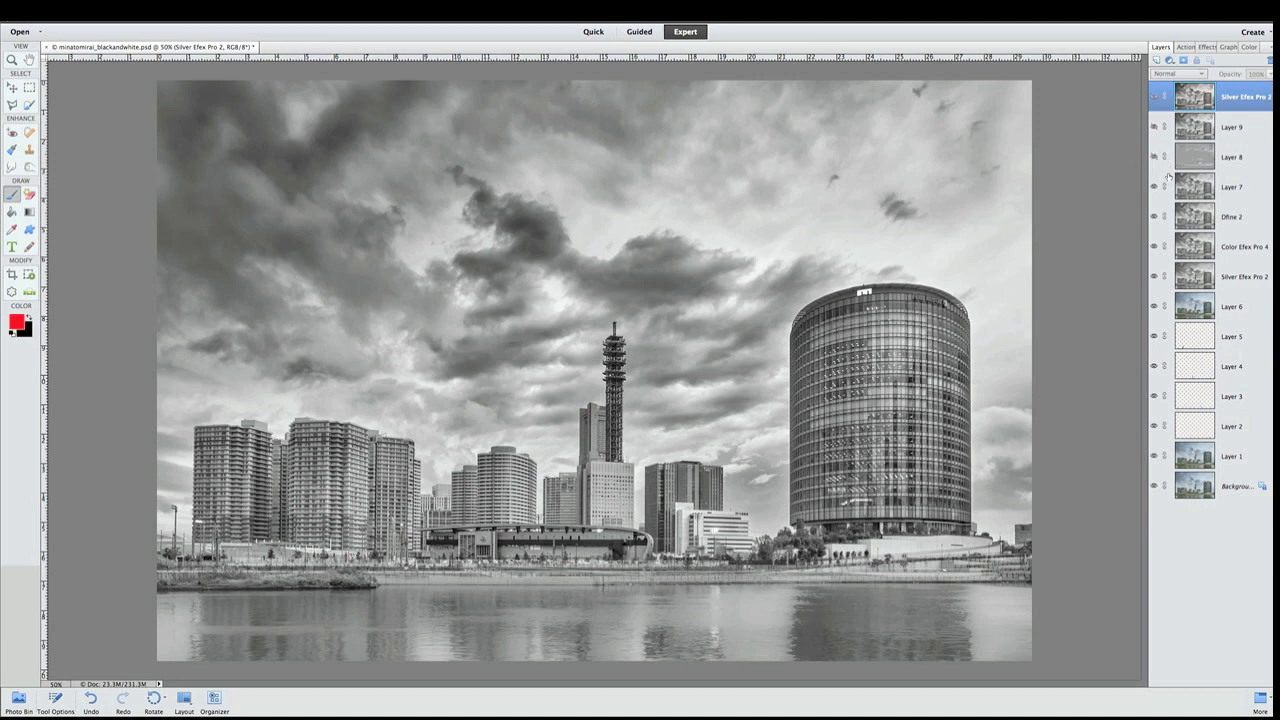
Compare the waterfront and sky with Layer 8's brightening shown and hidden
click(1153, 157)
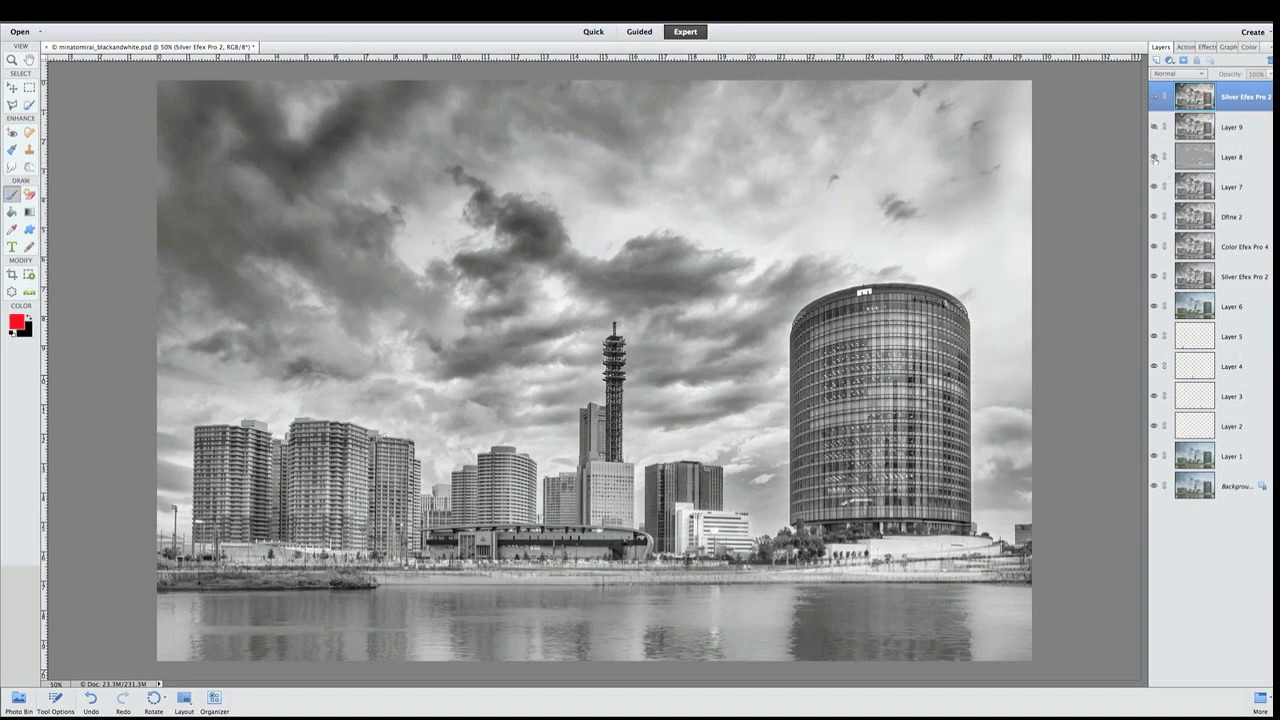
click(1154, 157)
click(1154, 157)
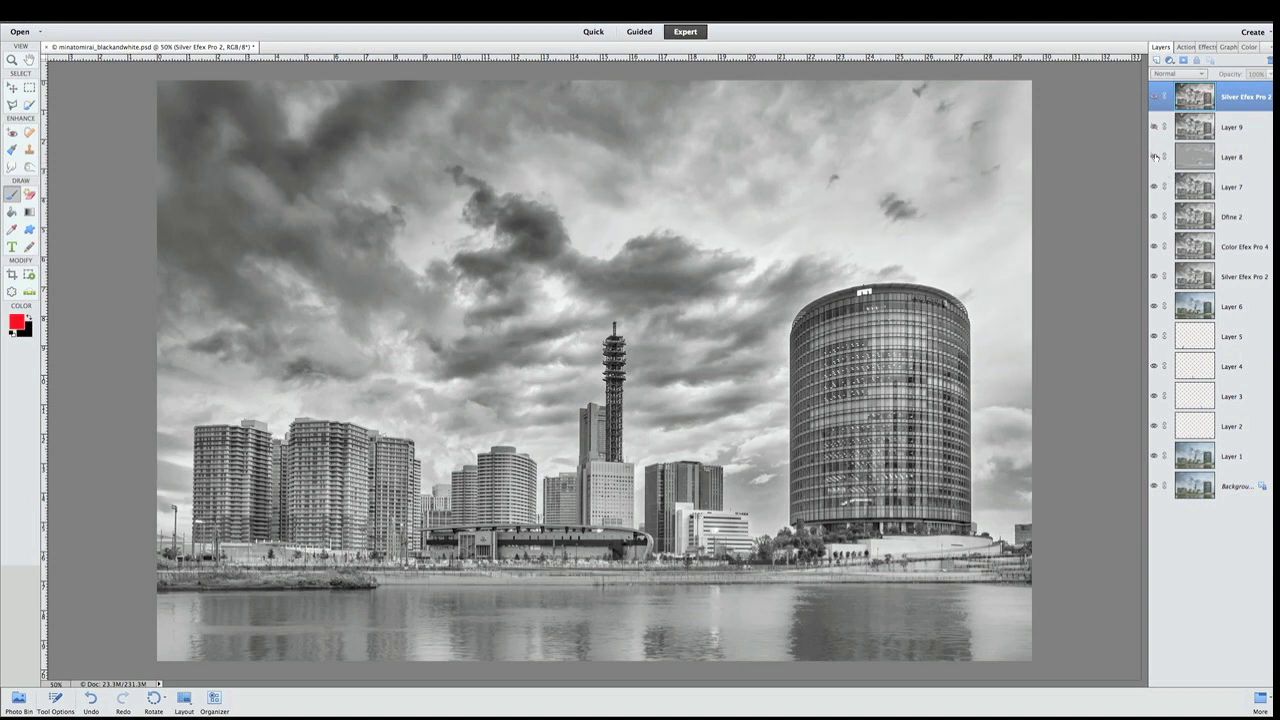
click(1154, 157)
click(1154, 157)
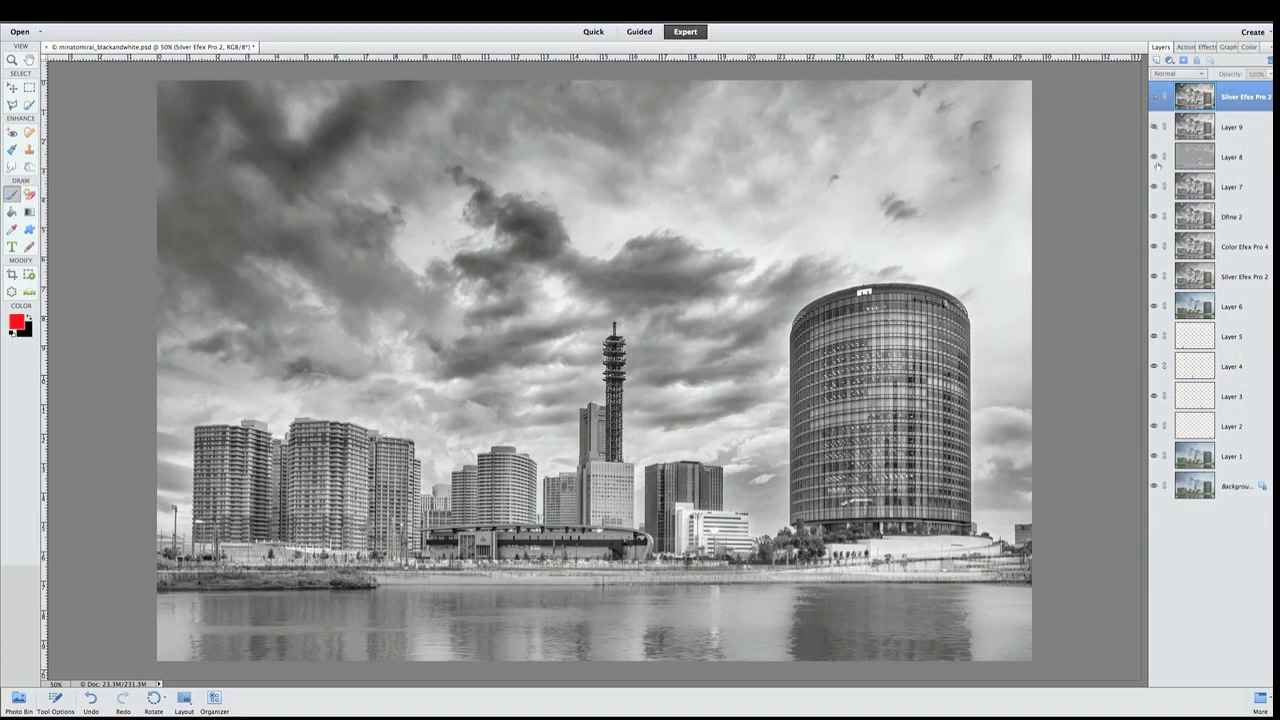
click(1154, 157)
Leave Layer 8 on after a final comparison and add an empty Layer 10 on top
click(1154, 157)
click(1154, 157)
click(1154, 157)
click(1154, 157)
click(1157, 60)
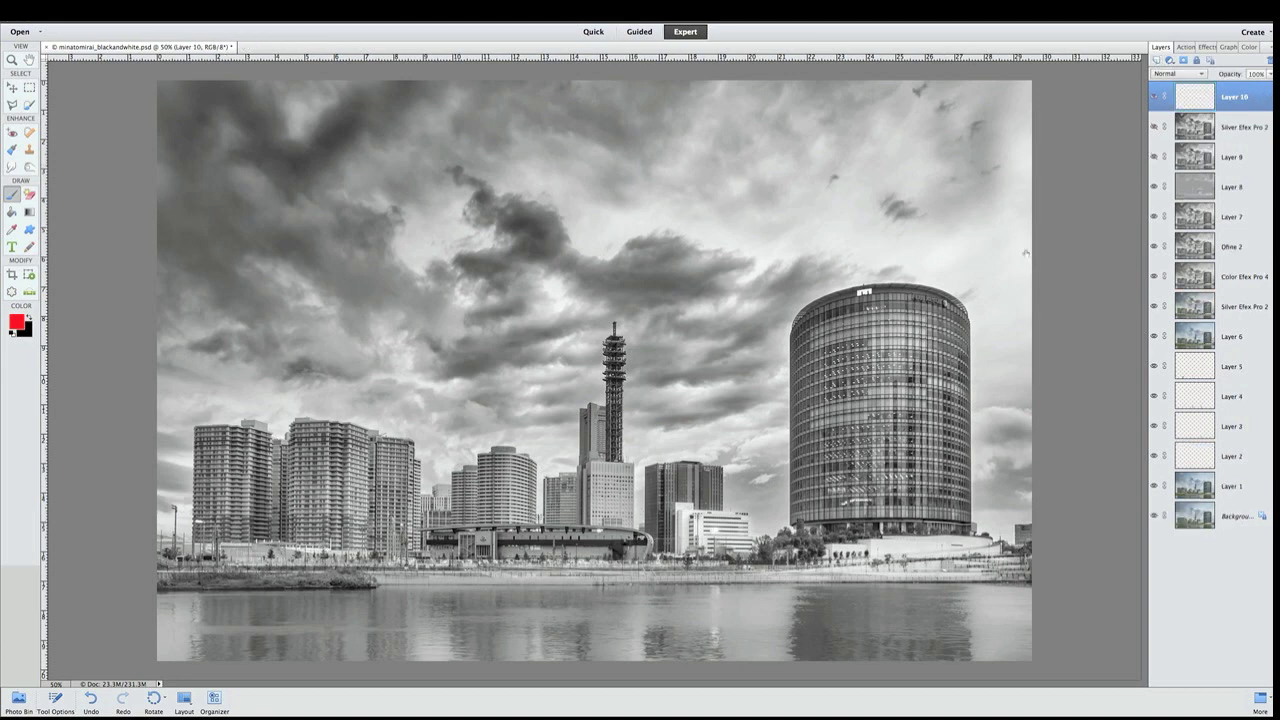
Circle the mid-ground building in red and draw an arrow pointing to it, comparing Layer 8
mouse_move(641, 527)
mouse_down()
mouse_move(664, 446)
mouse_move(736, 462)
mouse_move(692, 535)
mouse_move(624, 520)
mouse_up()
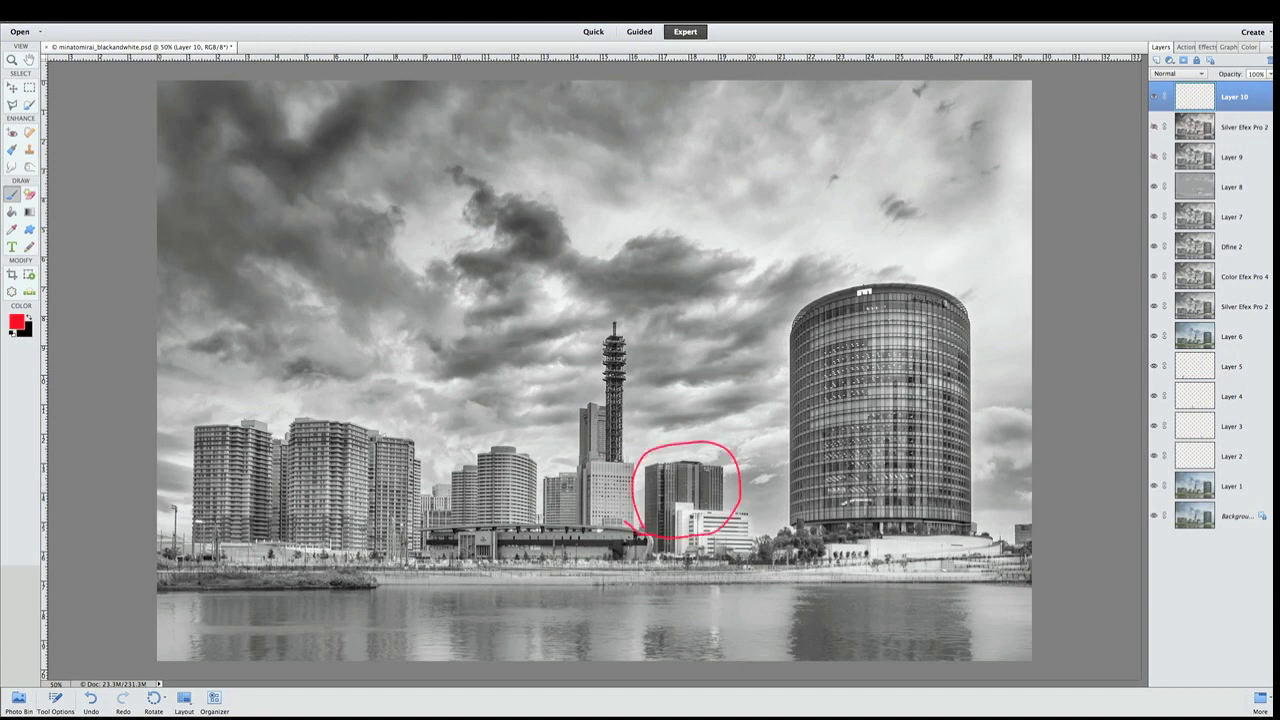
click(1155, 187)
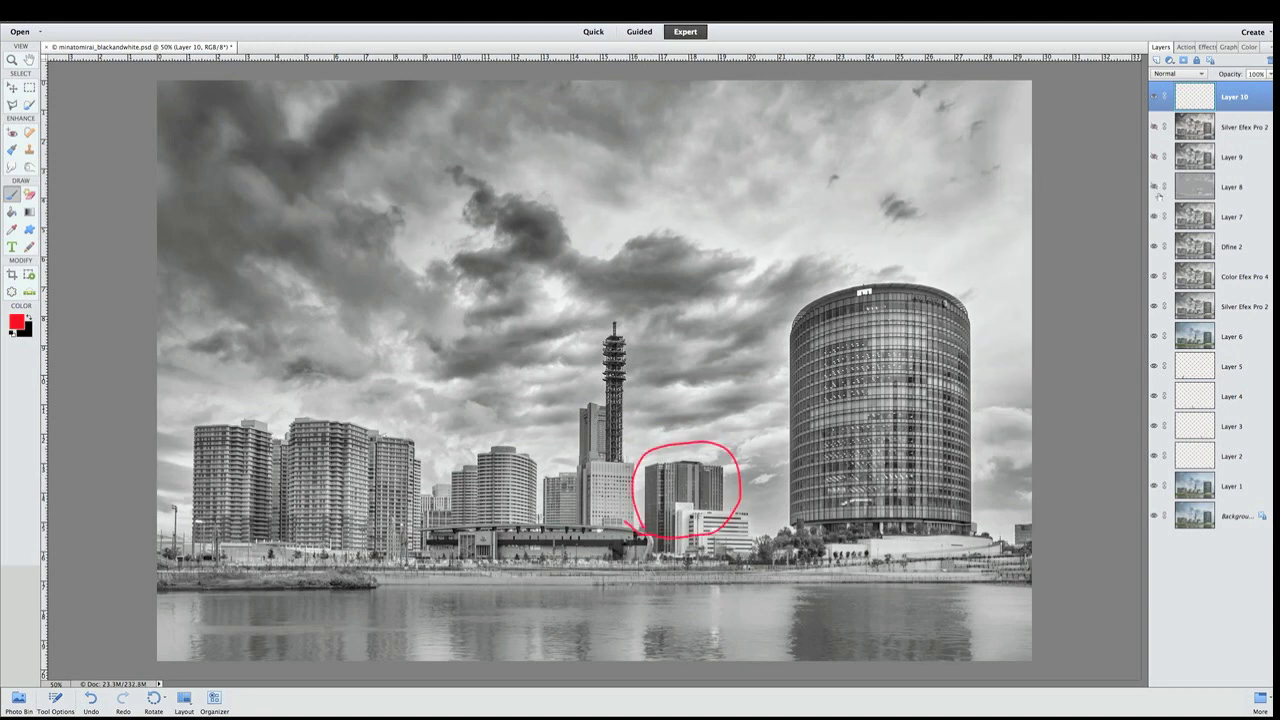
click(1155, 187)
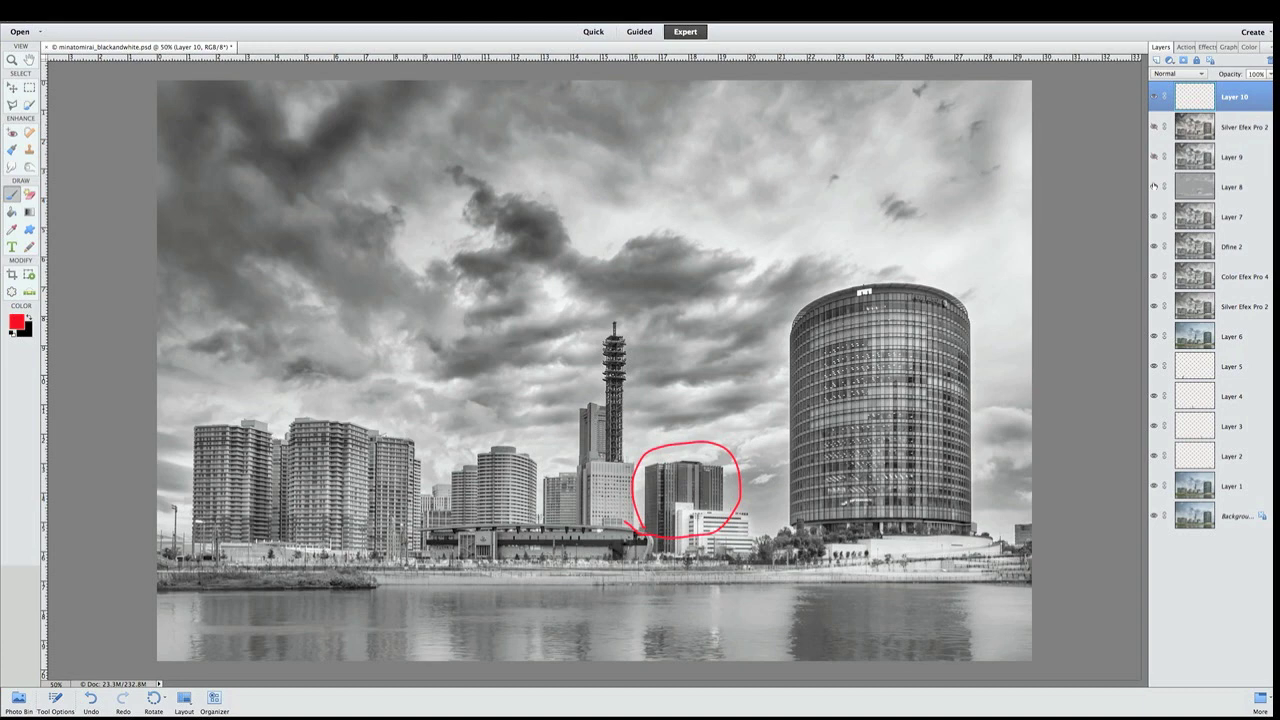
drag(736, 544, 766, 582)
drag(731, 541, 752, 538)
Draw a red arrow to the waterfront, trace the waterline band, then delete Layer 10
click(1155, 187)
click(1155, 187)
mouse_move(885, 603)
mouse_down()
mouse_move(891, 553)
mouse_move(903, 566)
mouse_up()
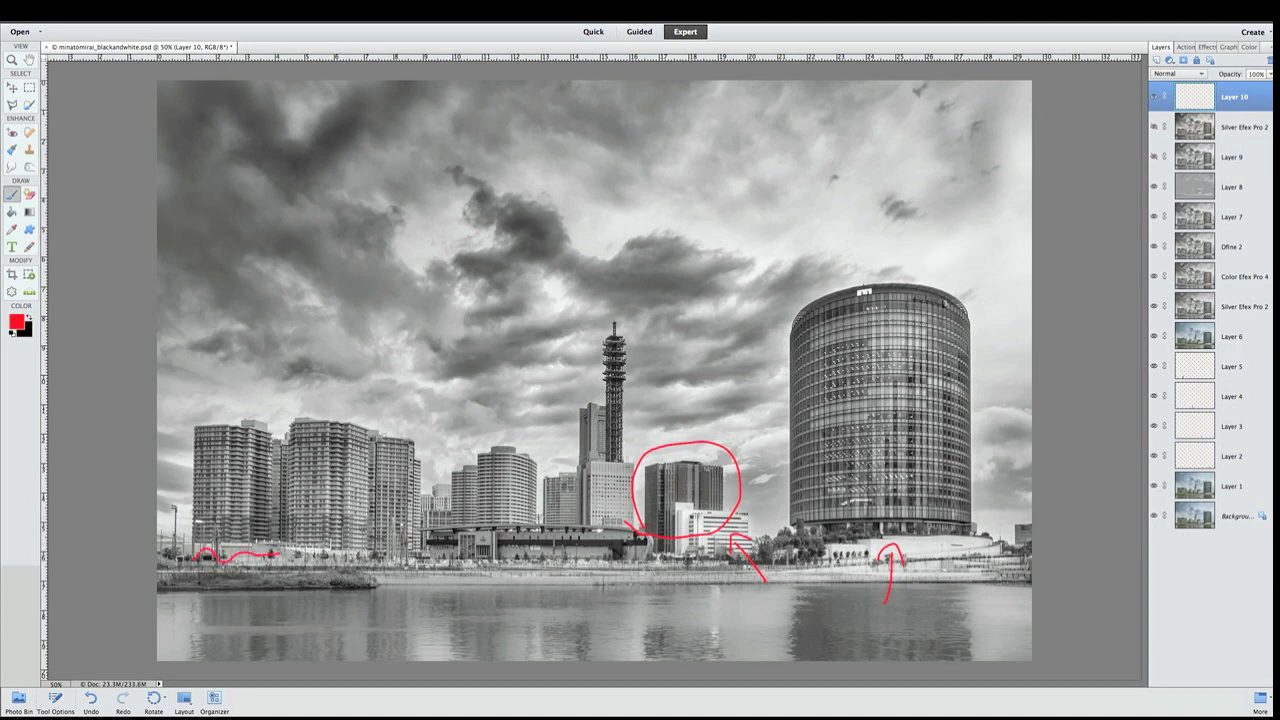
mouse_move(282, 554)
mouse_down()
mouse_move(710, 578)
mouse_move(852, 576)
mouse_move(1015, 550)
mouse_up()
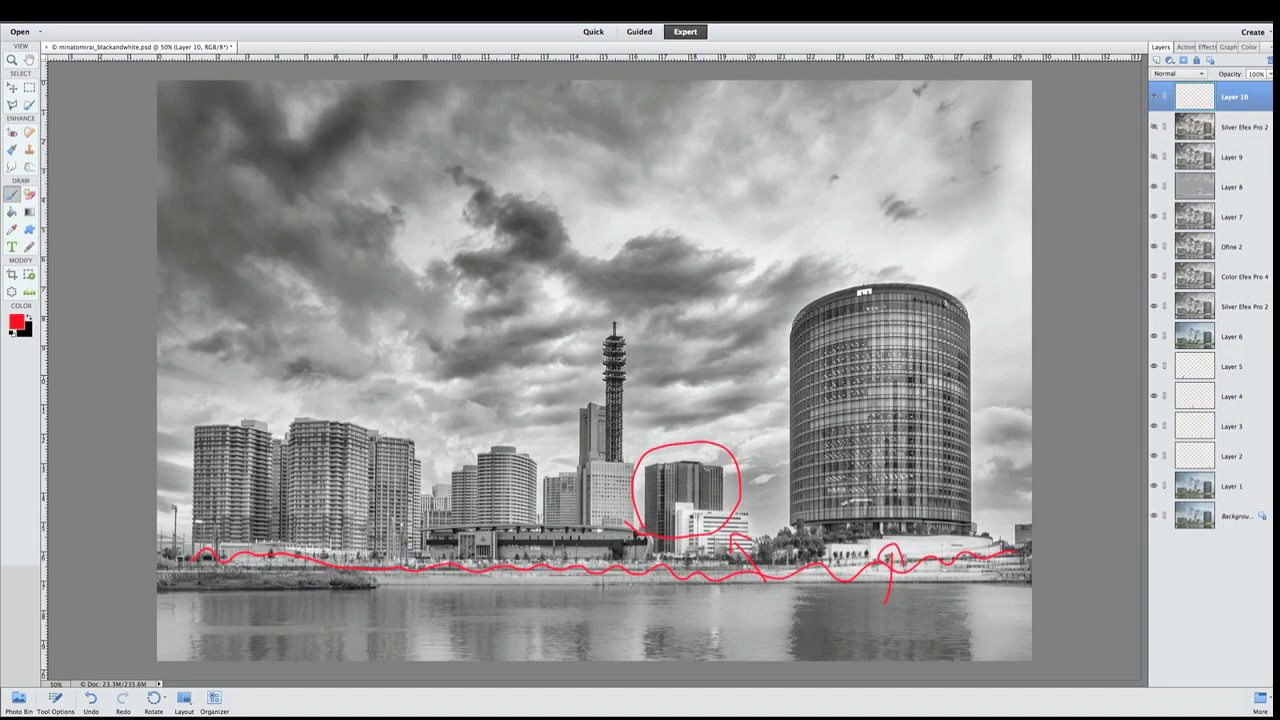
key(Delete)
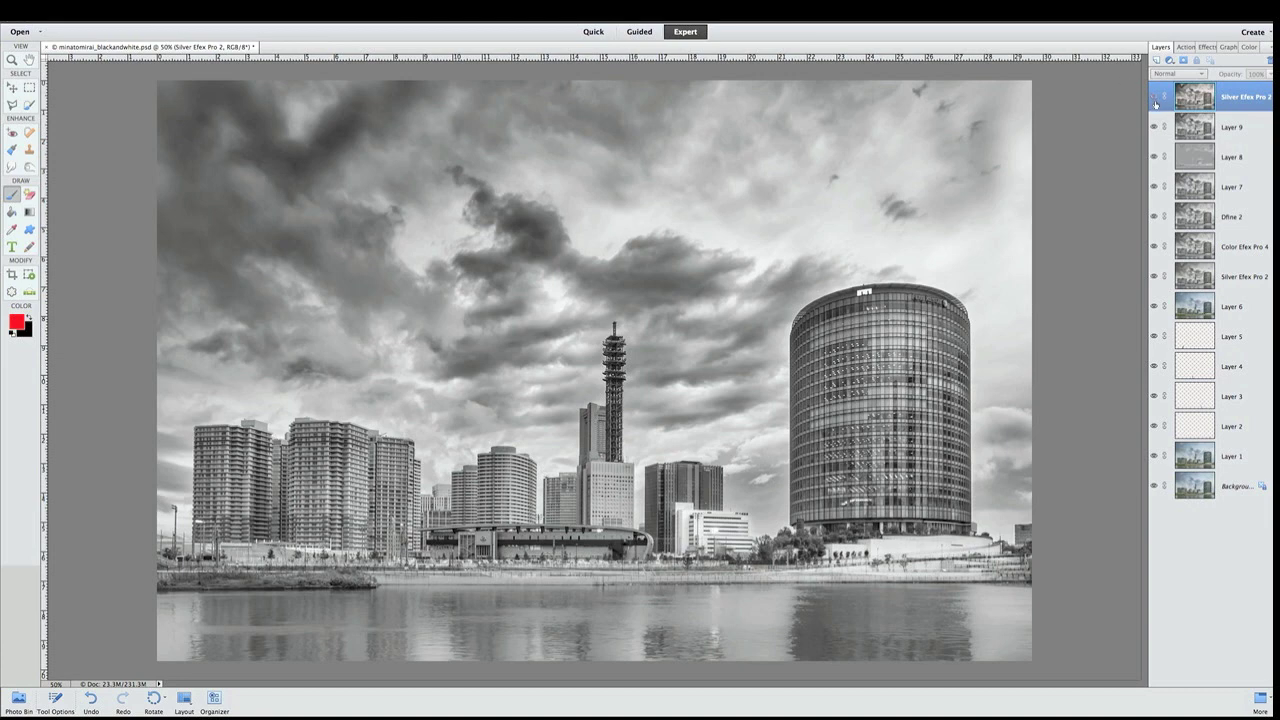
Turn on the Silver Efex Pro 2 layer and toggle it off and on to compare its vignette and toning
click(1154, 97)
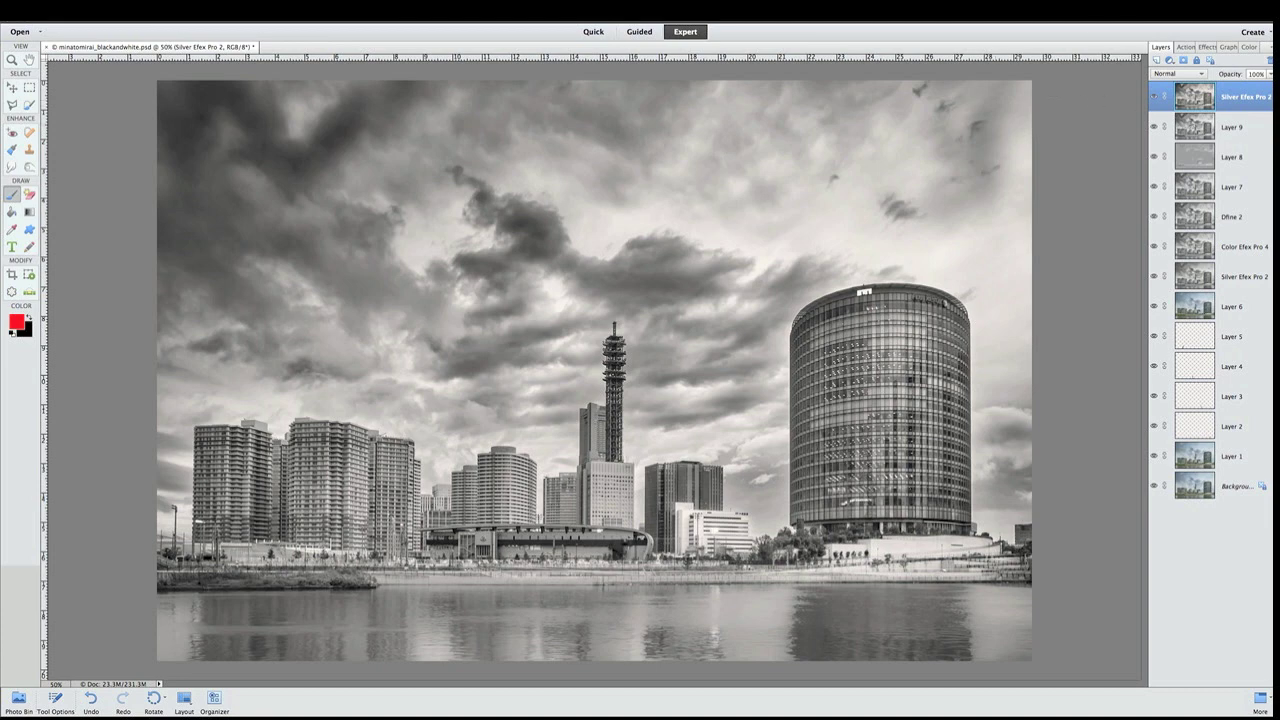
click(1156, 97)
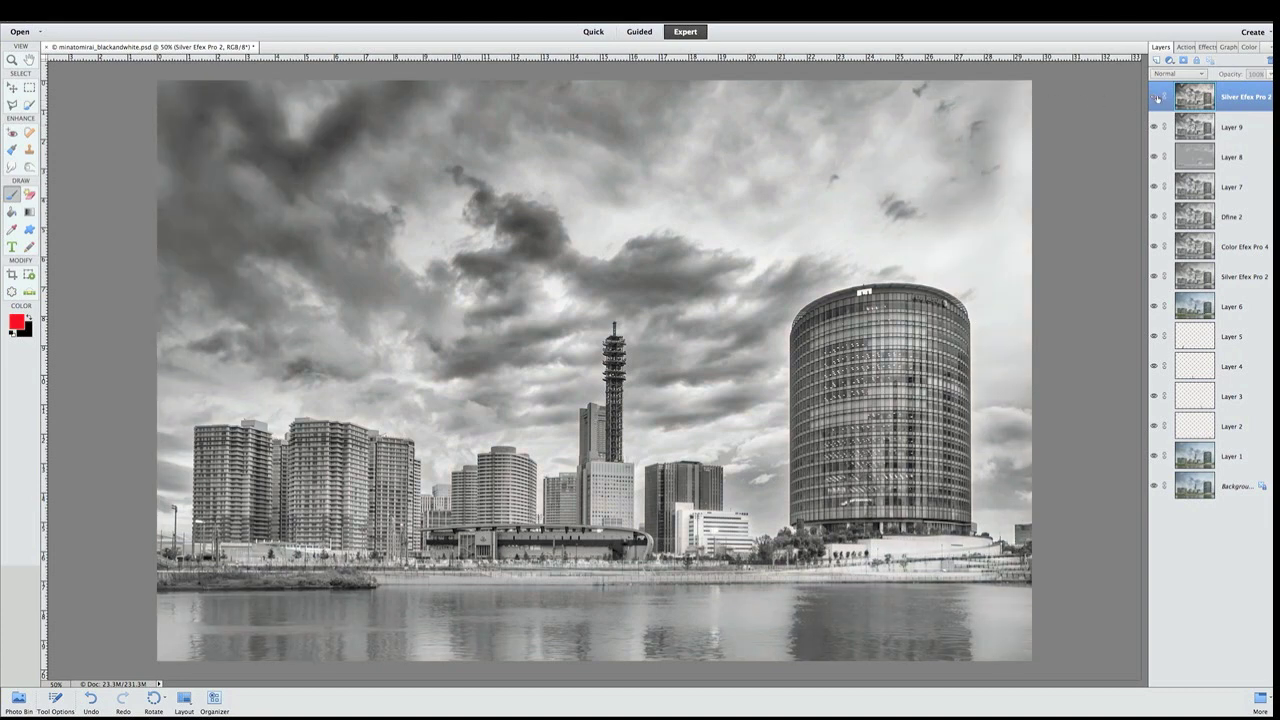
click(1156, 97)
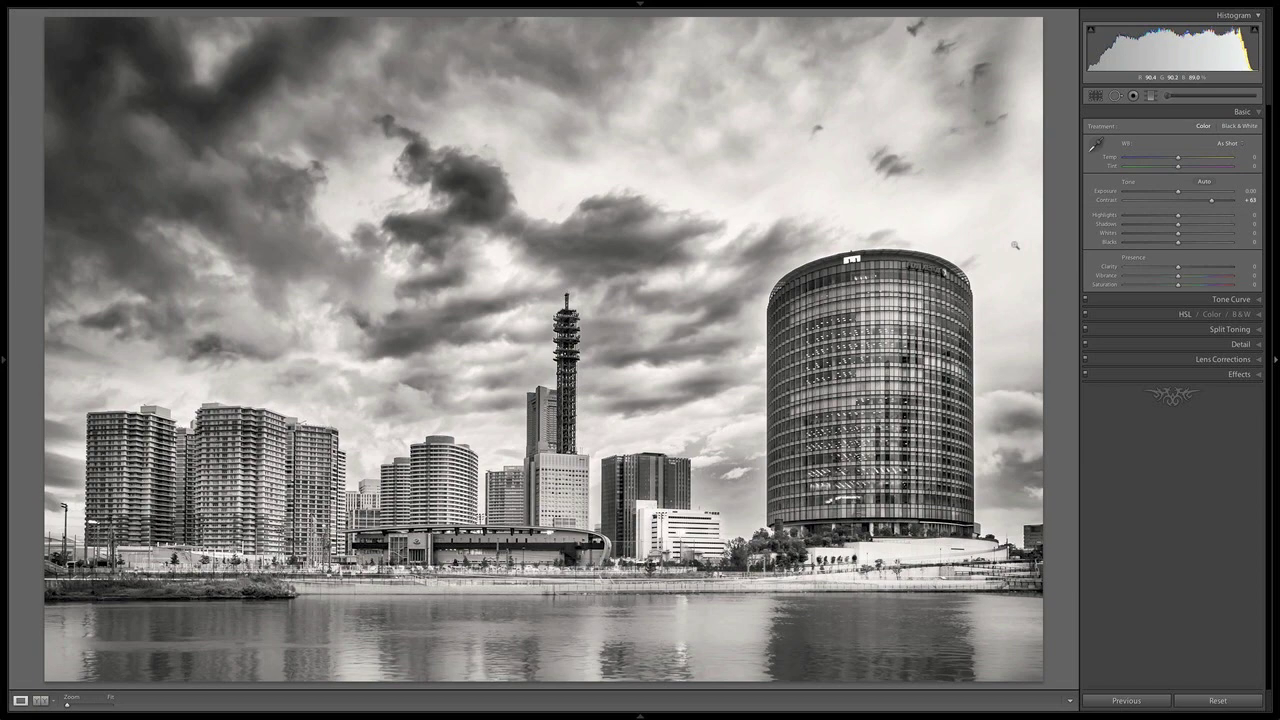
Show the Before view, then step through the original uncropped shot and the cropped colour version
key(backslash)
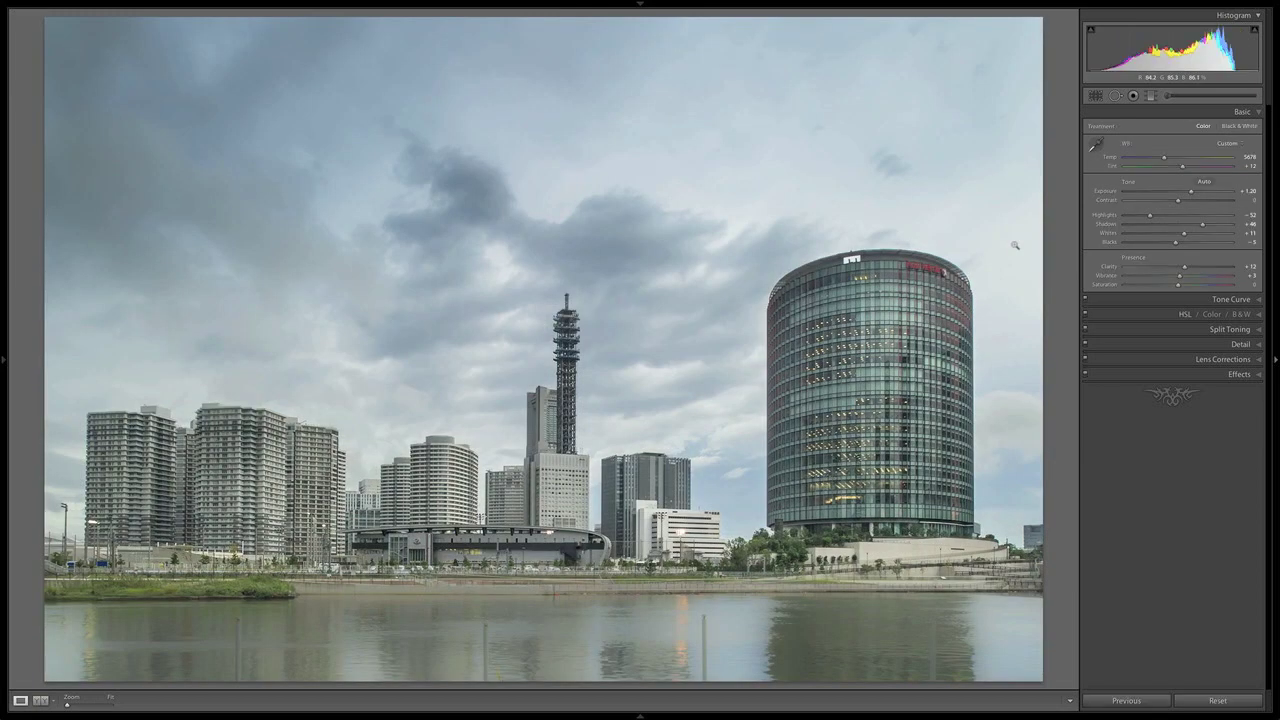
key(Right)
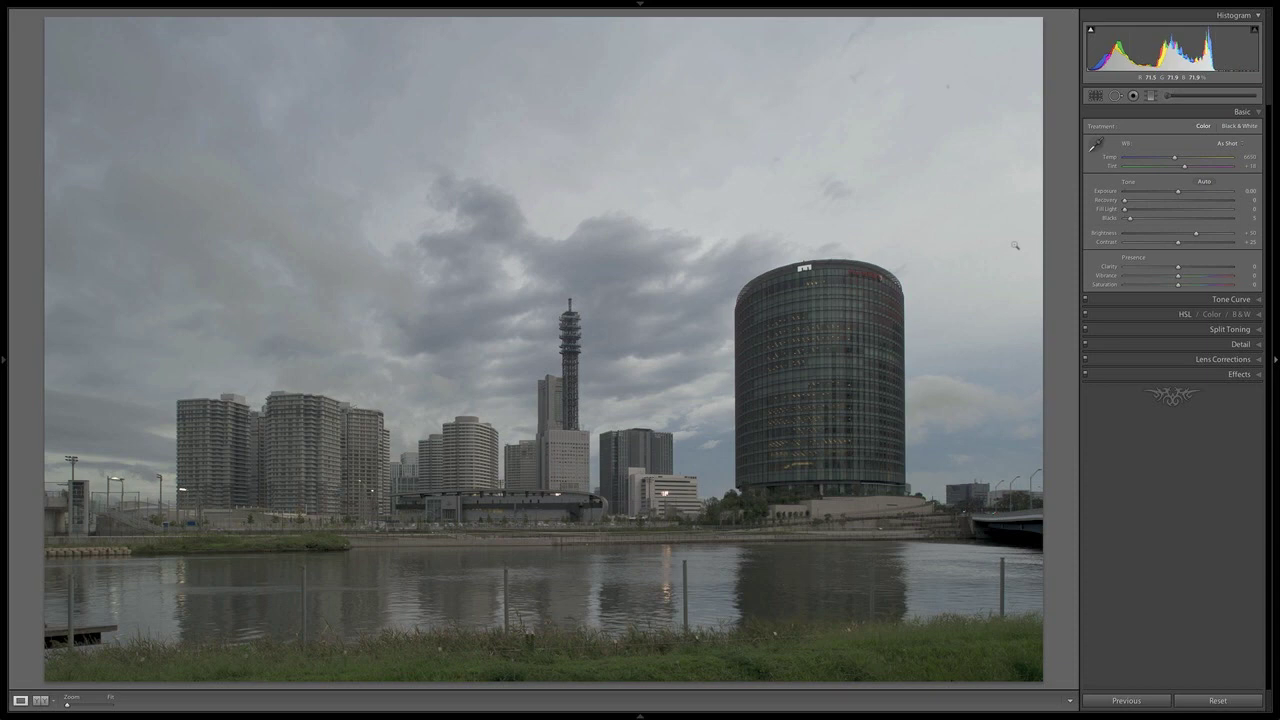
key(Right)
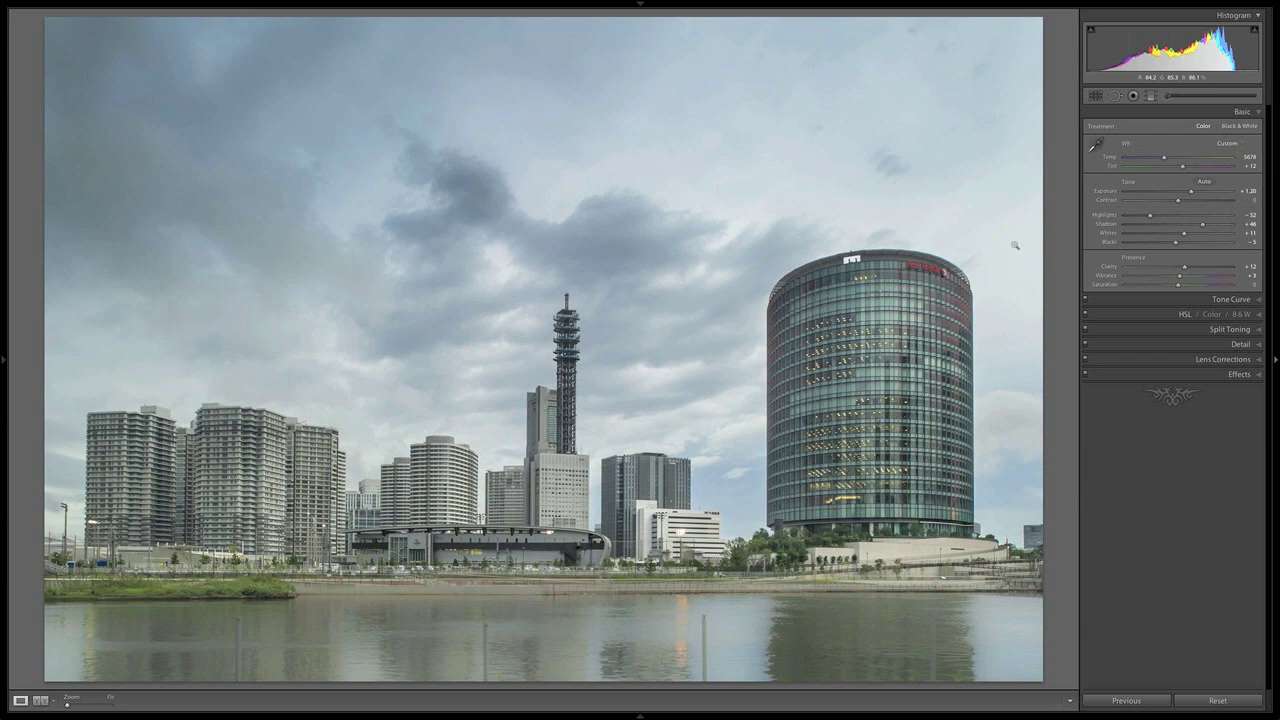
key(Right)
key(Right)
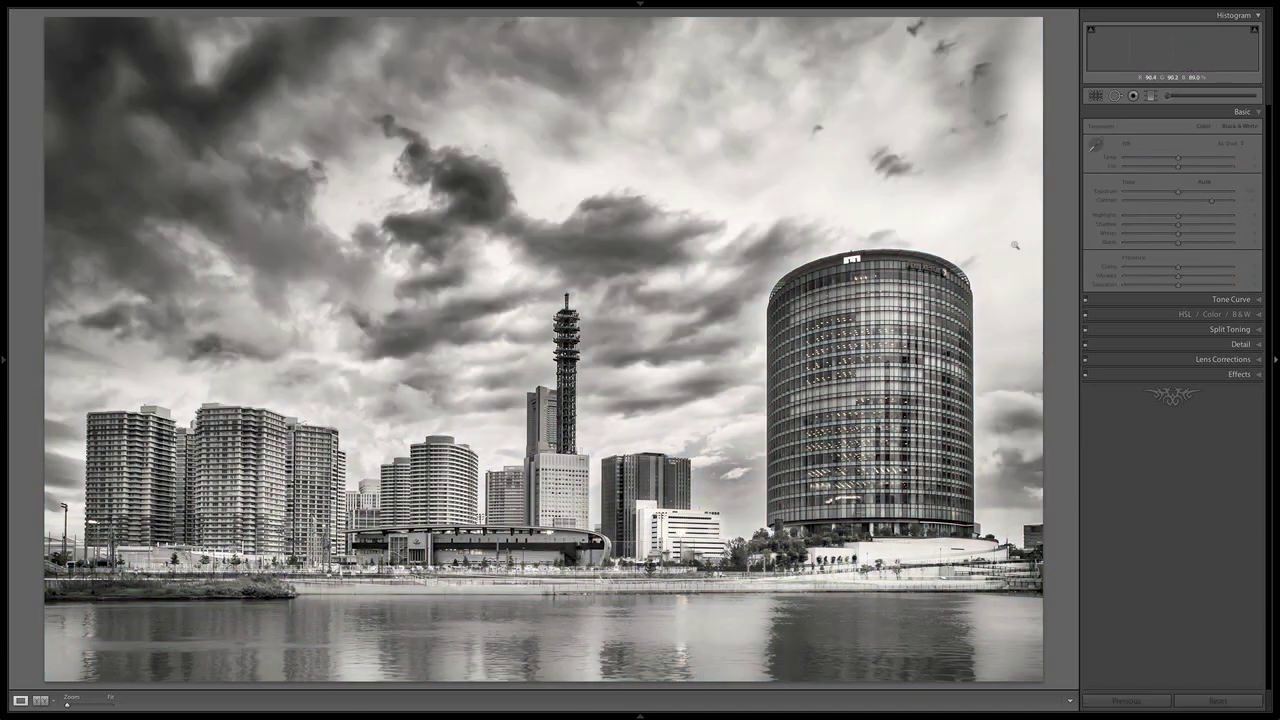